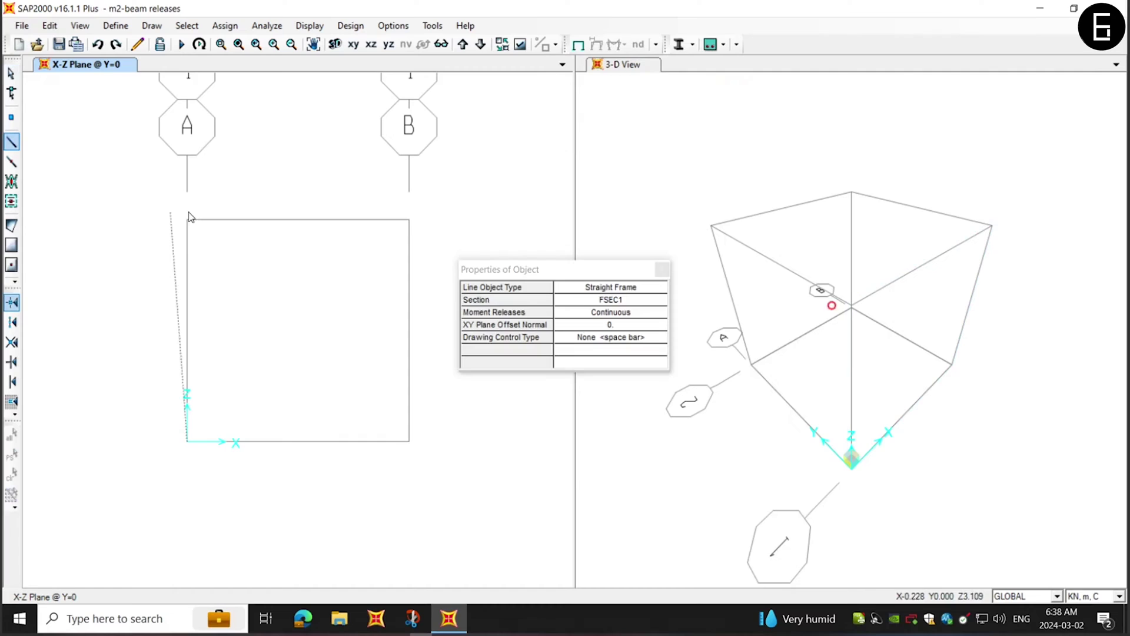
Draw the column up to the top-left joint and the beam across to the top-right grid point
click(187, 220)
click(409, 219)
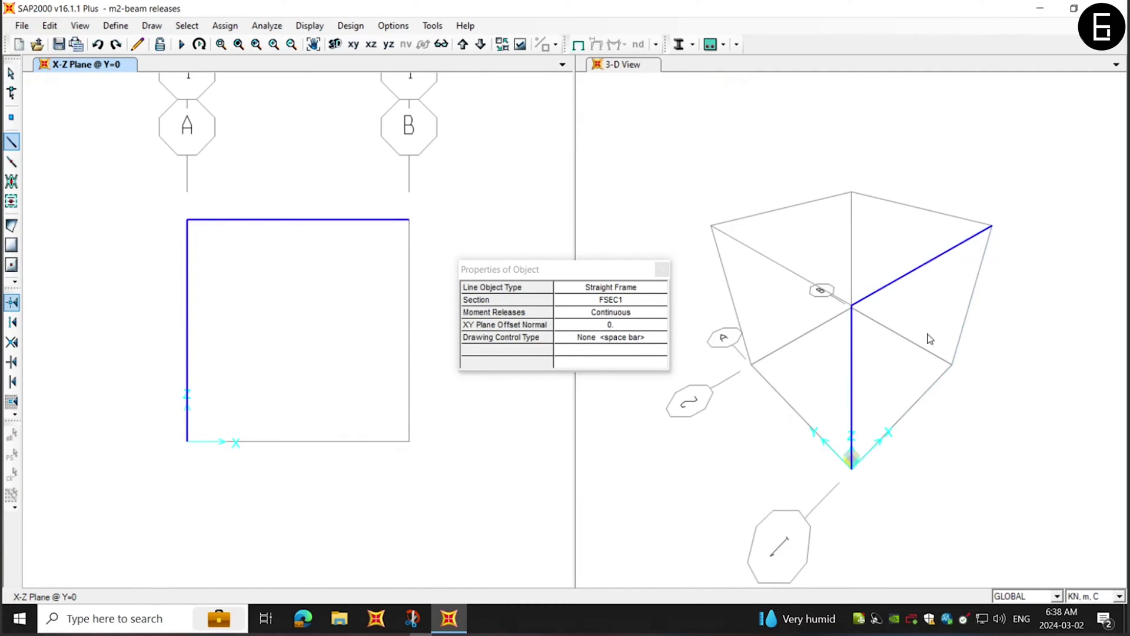
Make the column base and the beam's far right joint fully fixed supports
click(11, 74)
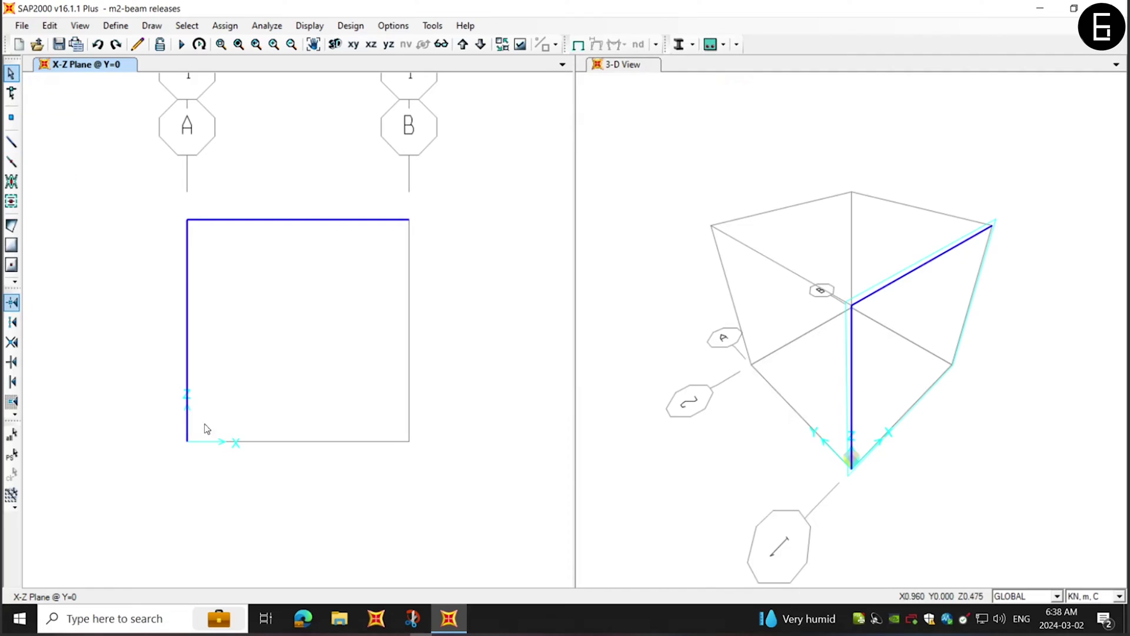
drag(146, 429, 282, 501)
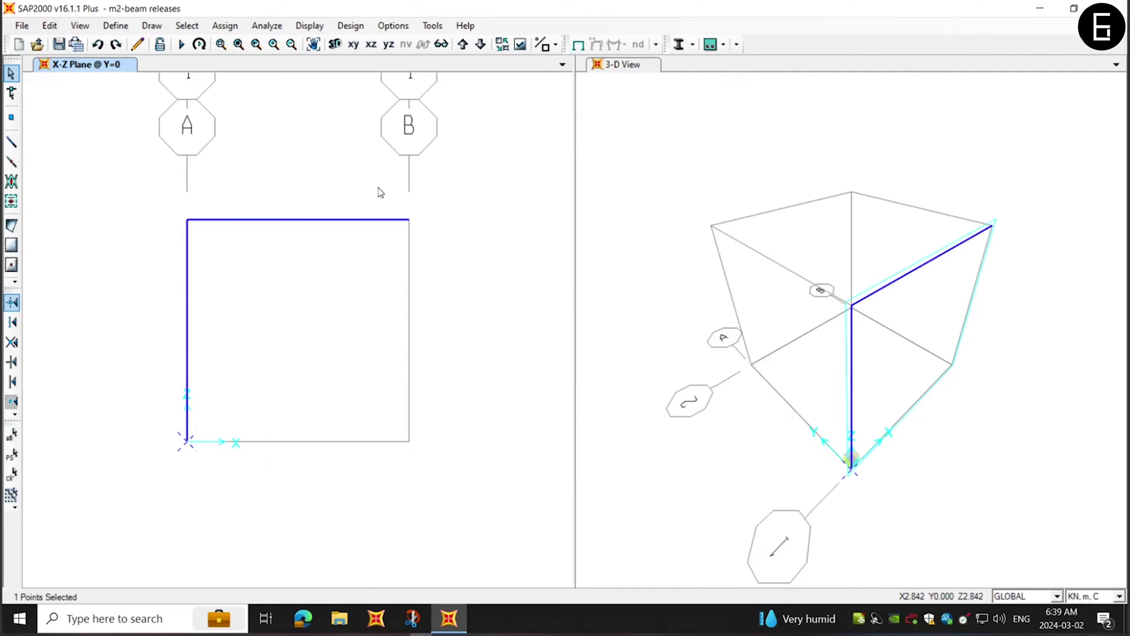
drag(380, 192, 514, 322)
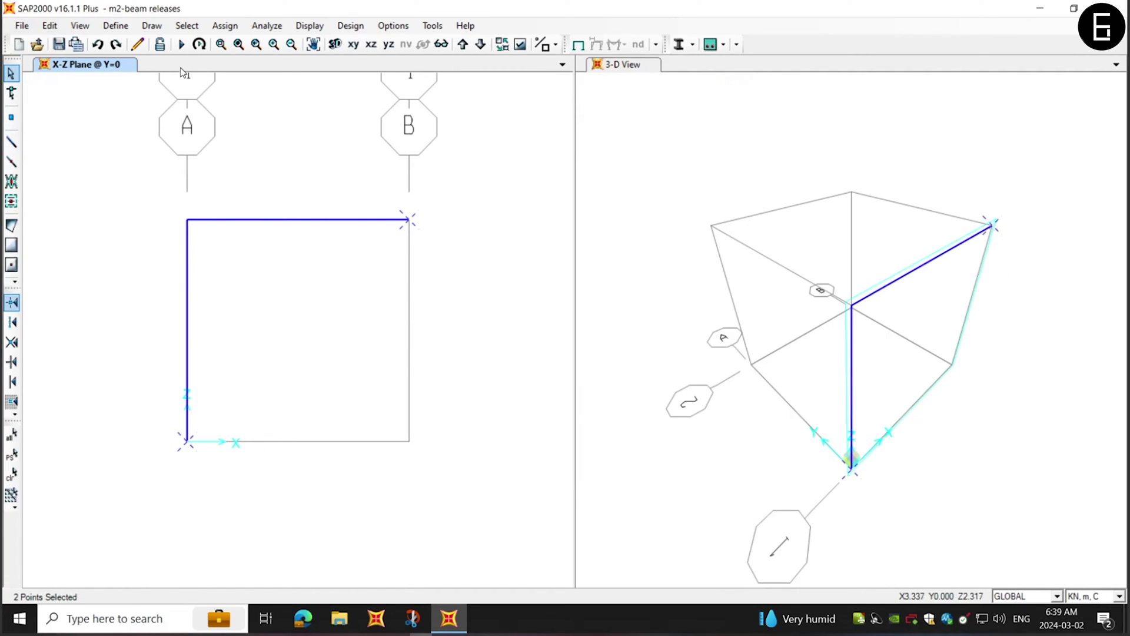
click(226, 26)
mouse_move(241, 41)
click(468, 43)
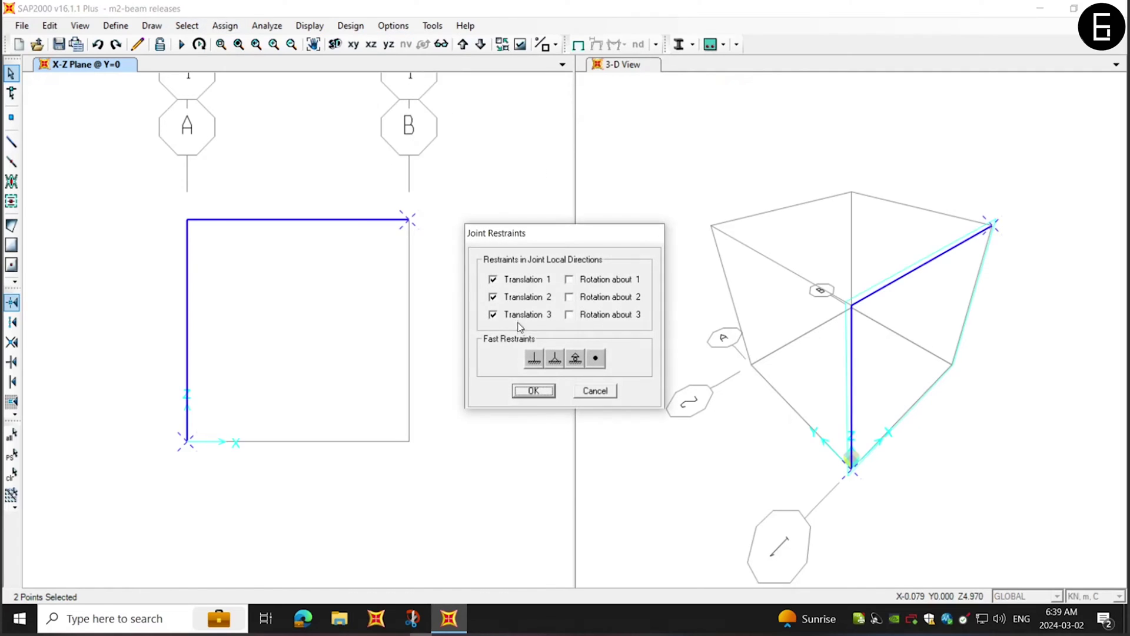
click(535, 358)
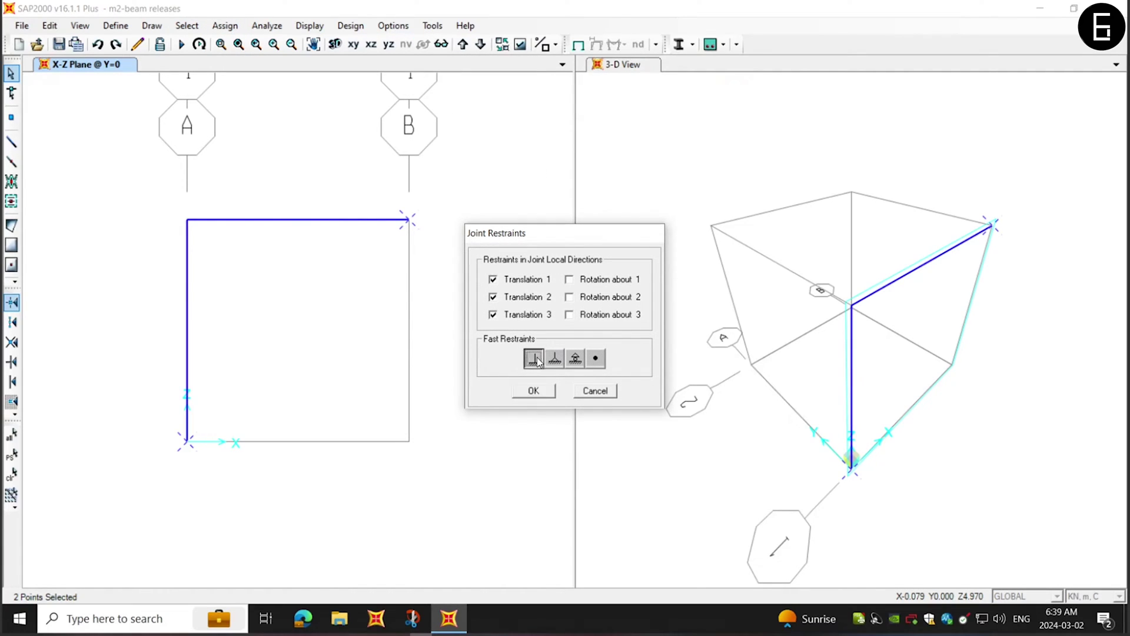
click(540, 392)
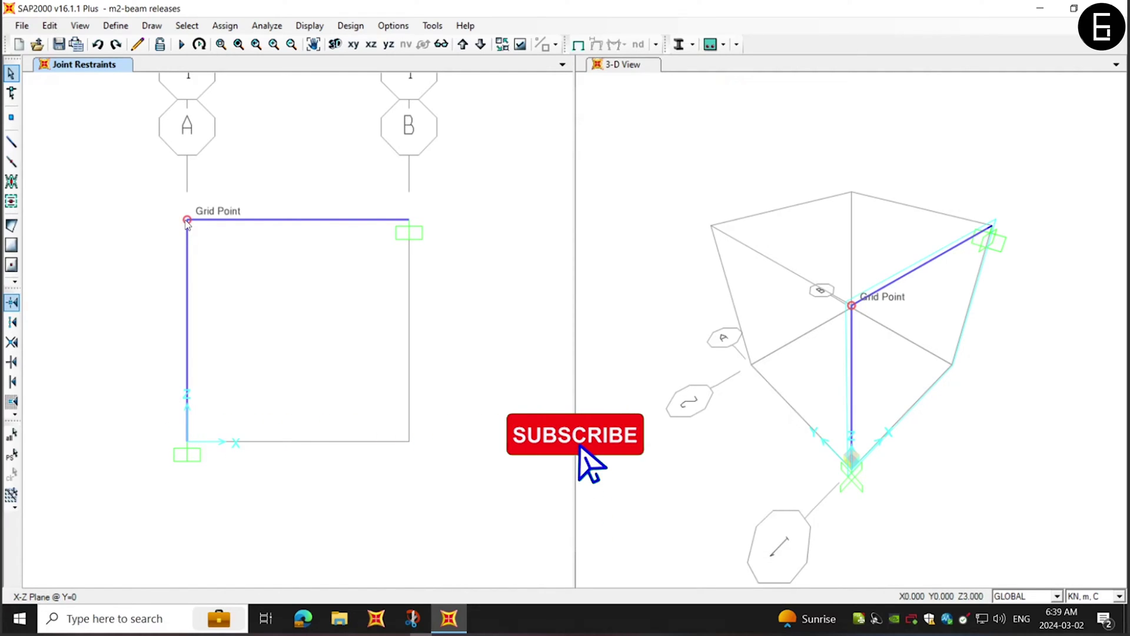
Run the analysis for the DEAD case only, with MODAL set to not run
click(180, 47)
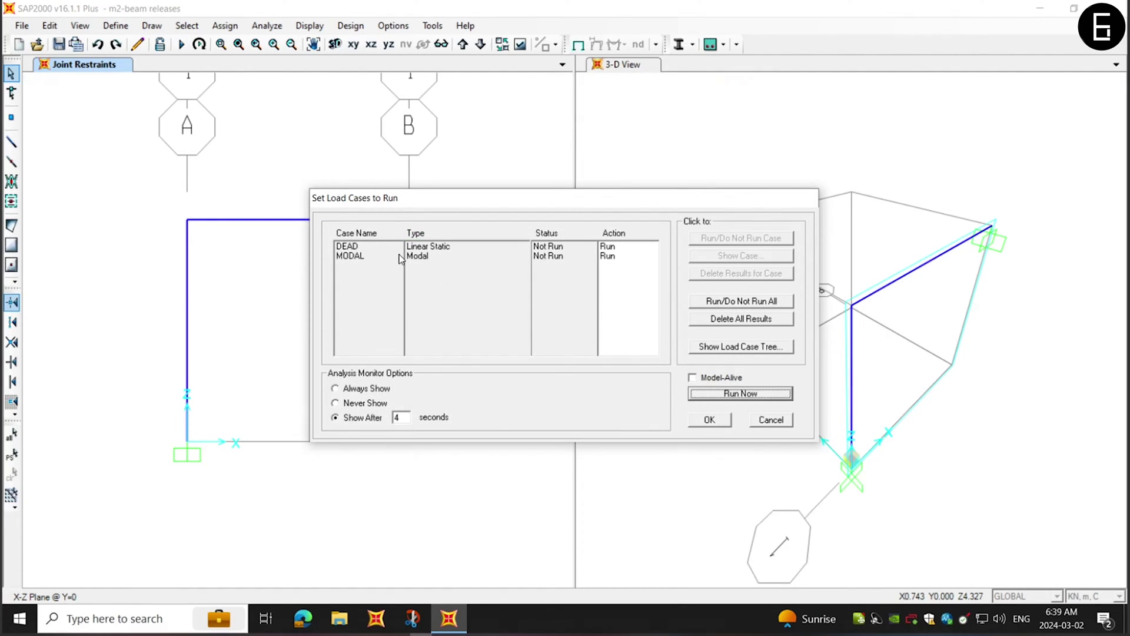
click(582, 257)
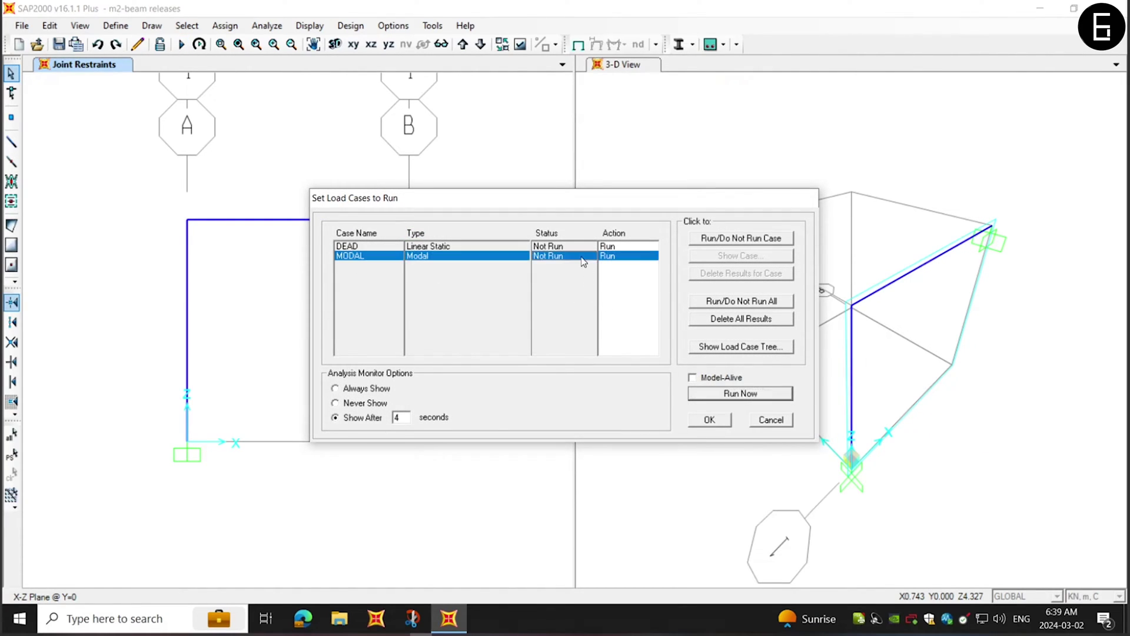
click(736, 237)
click(730, 399)
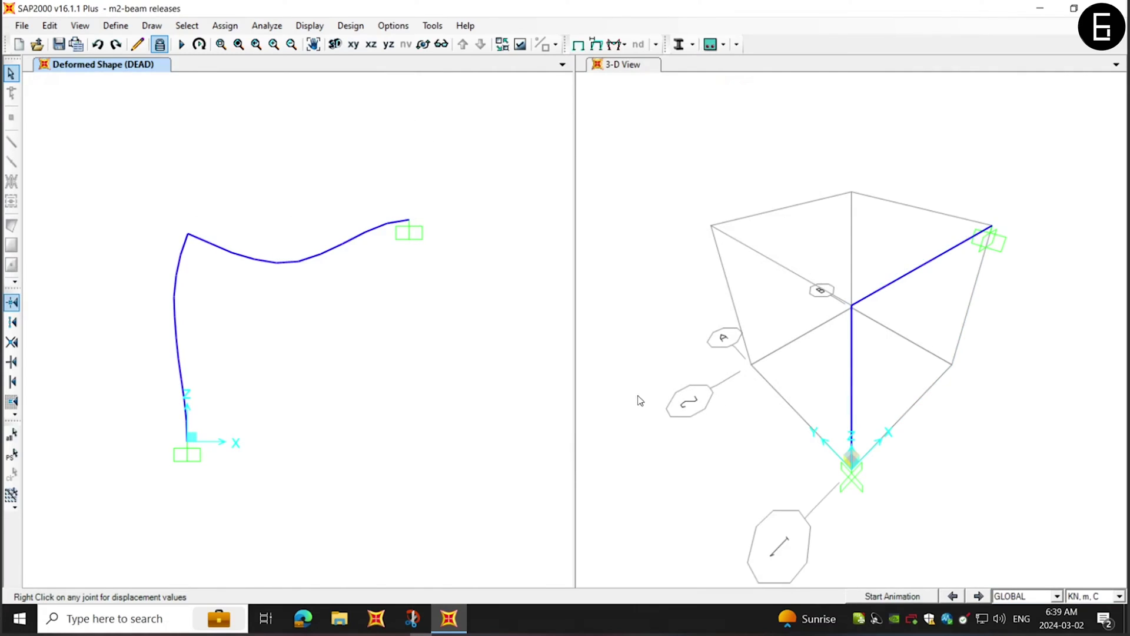
Display the DEAD Moment 3-3 diagram for the frames
click(615, 44)
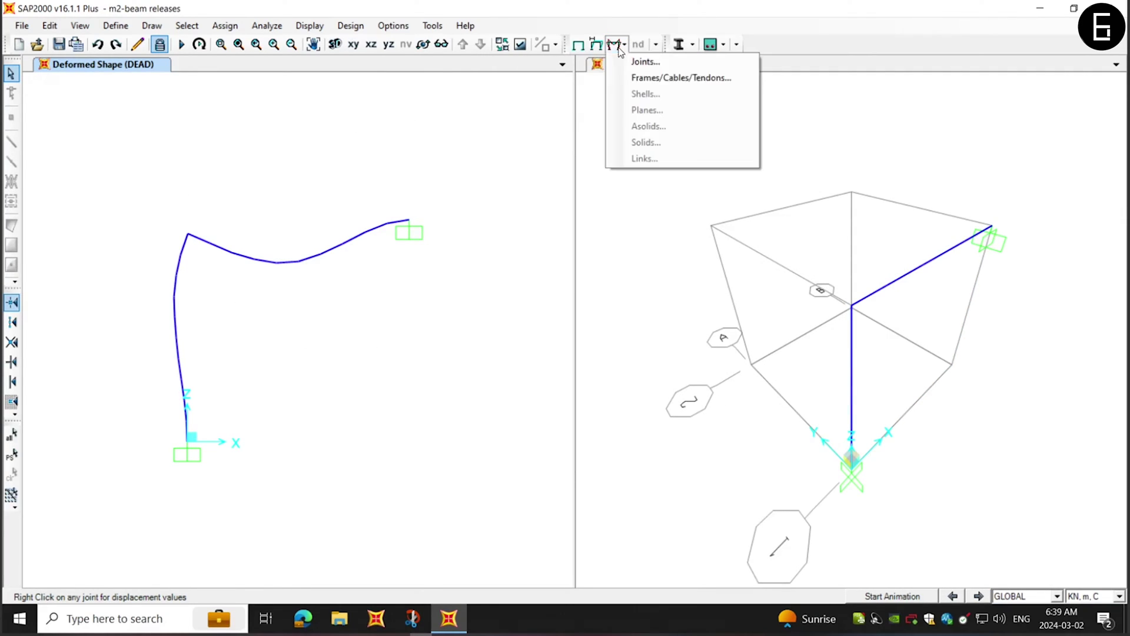
click(654, 76)
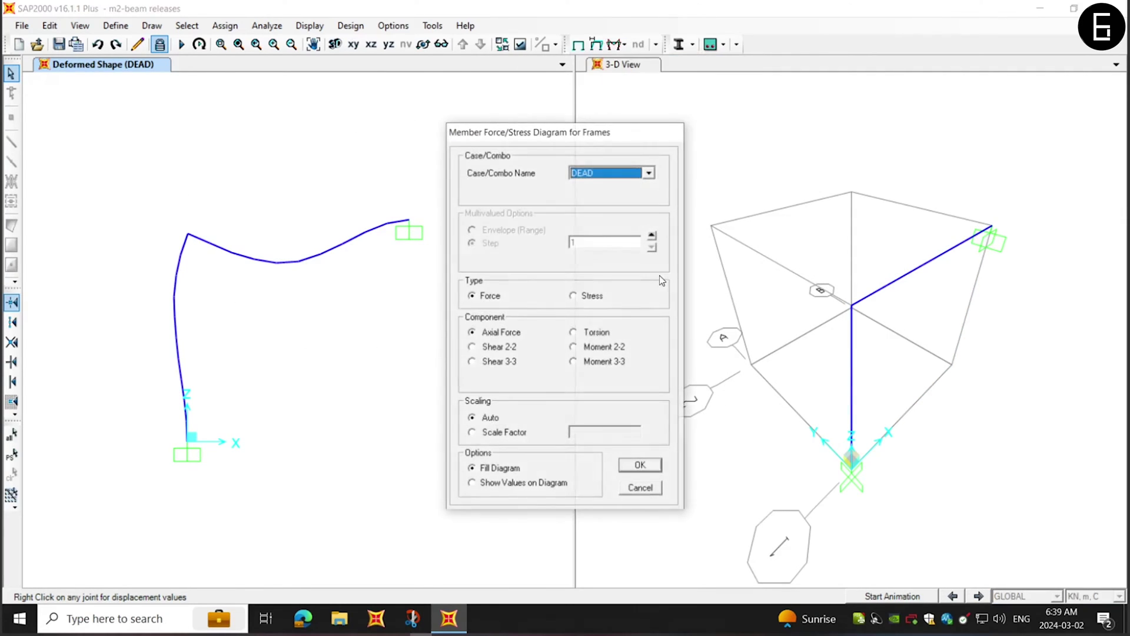
click(572, 362)
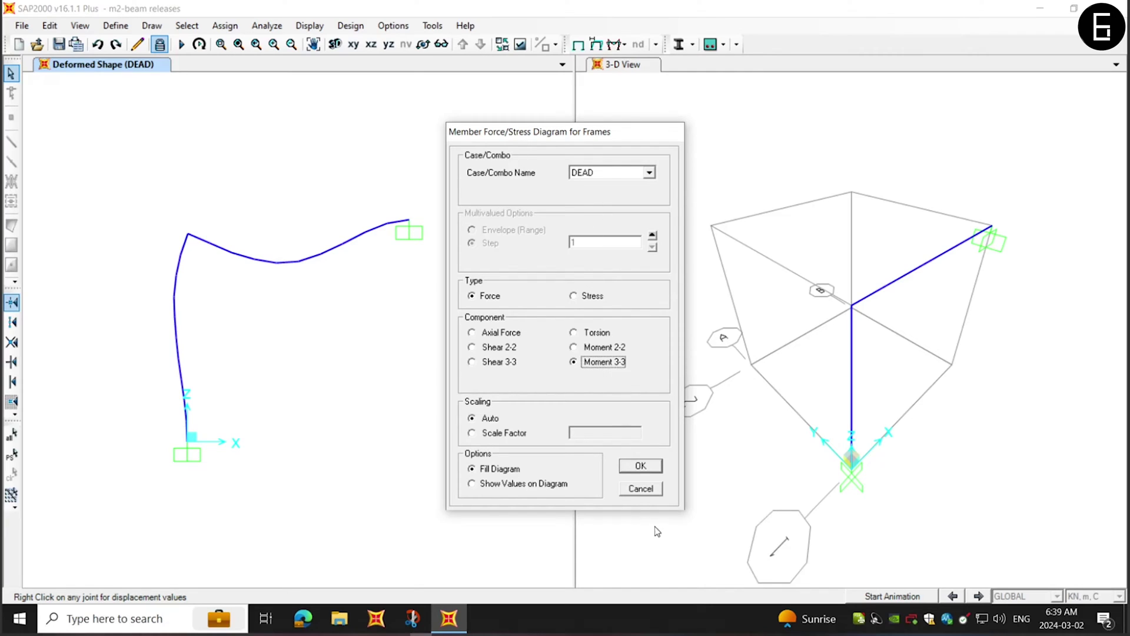
click(641, 466)
Unlock the model so it can be edited again
mouse_move(187, 225)
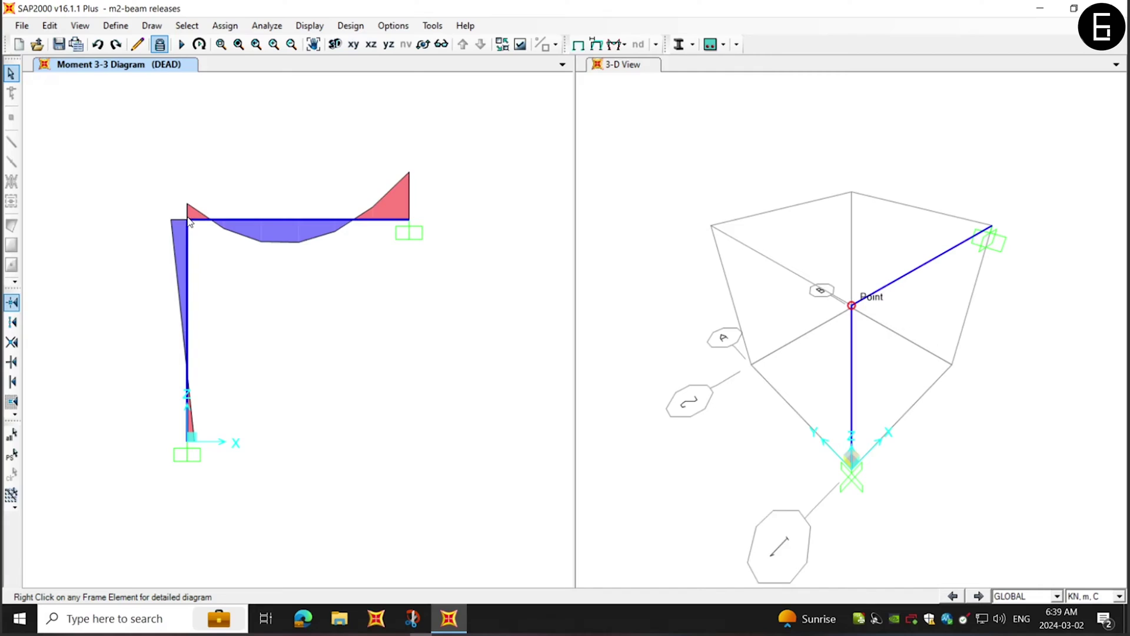
click(184, 223)
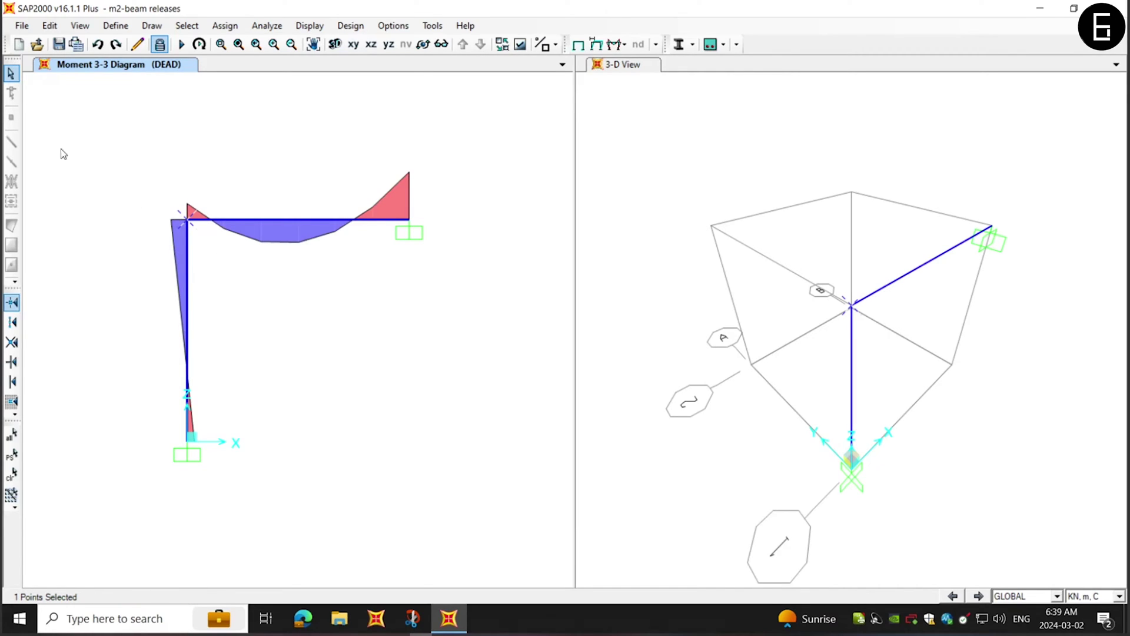
click(11, 75)
click(159, 45)
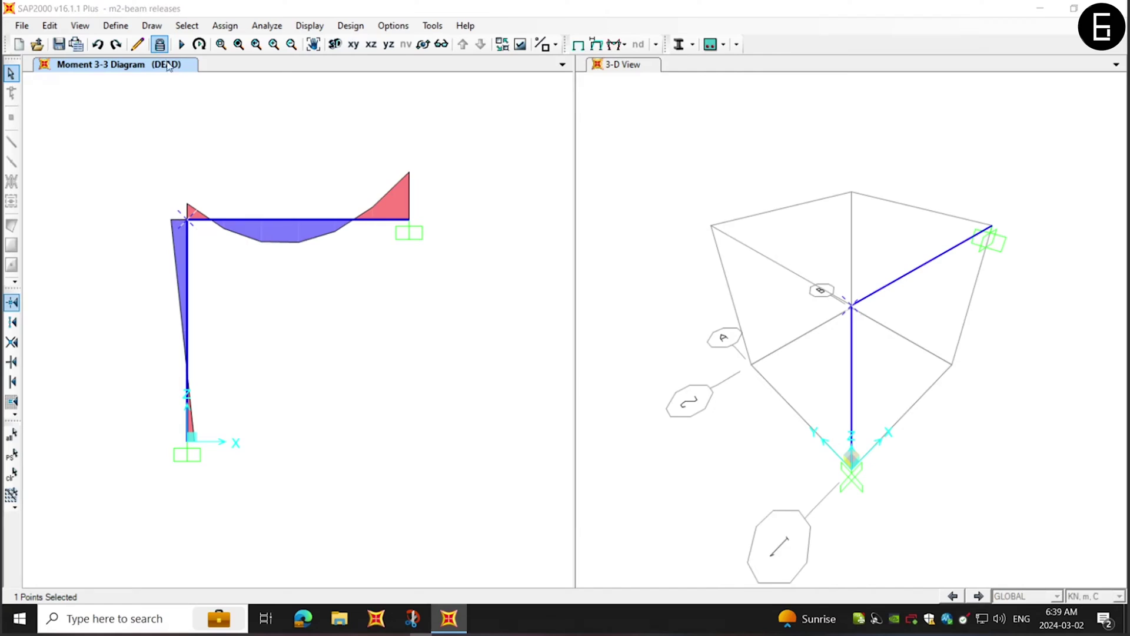
Clear the analysis results, select the top beam, and check its Releases/Partial Fixity without changes
click(580, 365)
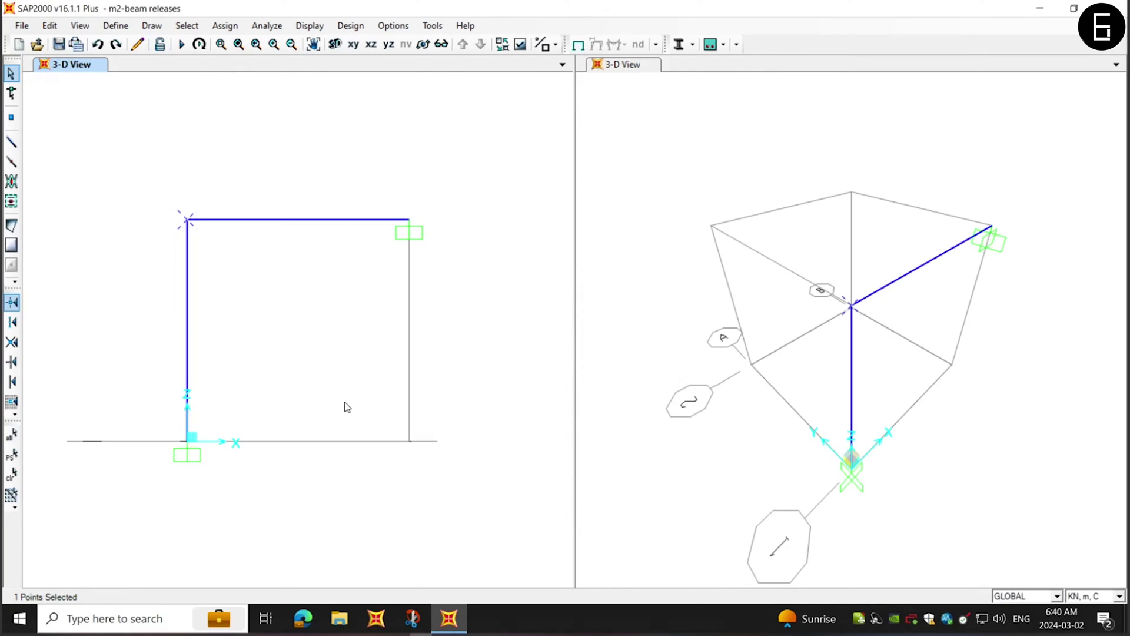
key(ctrl+q)
drag(209, 202, 201, 247)
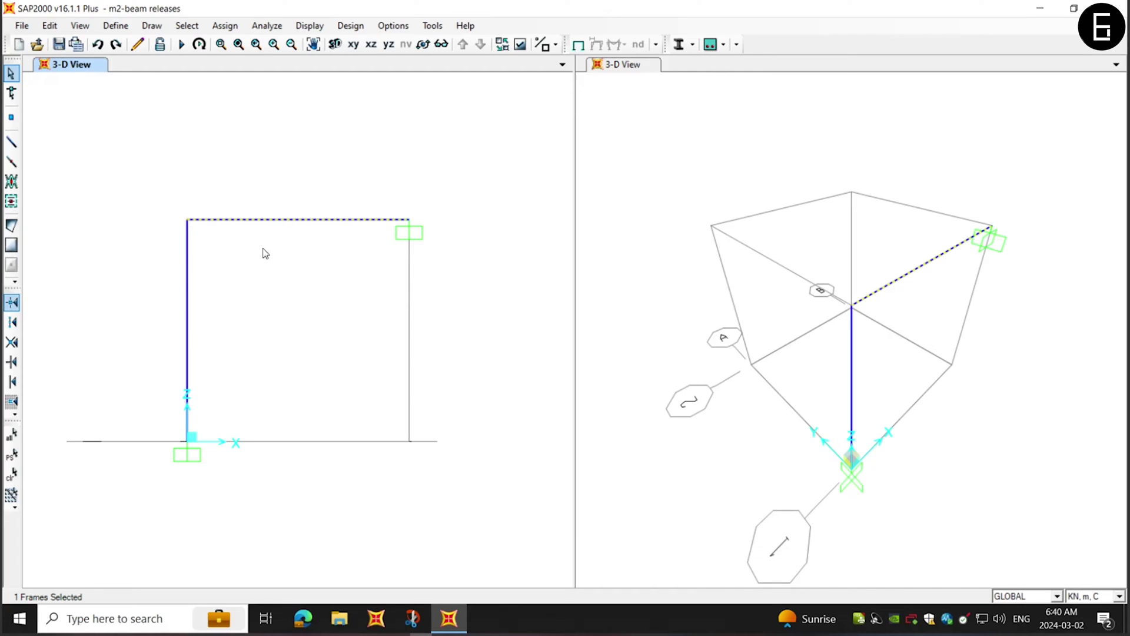
click(225, 25)
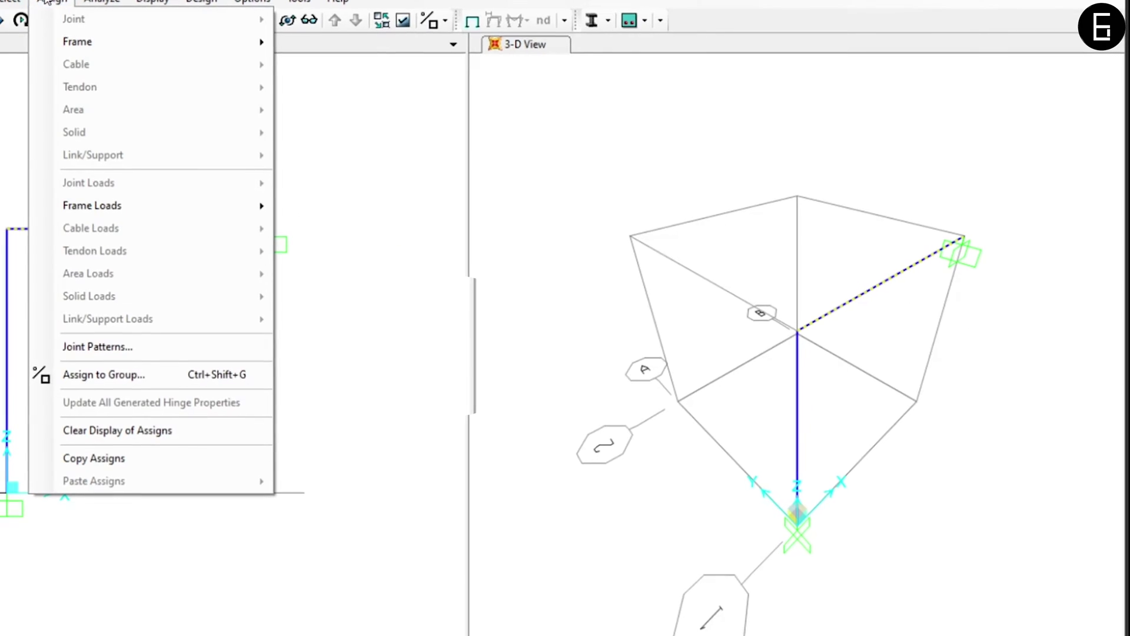
mouse_move(107, 38)
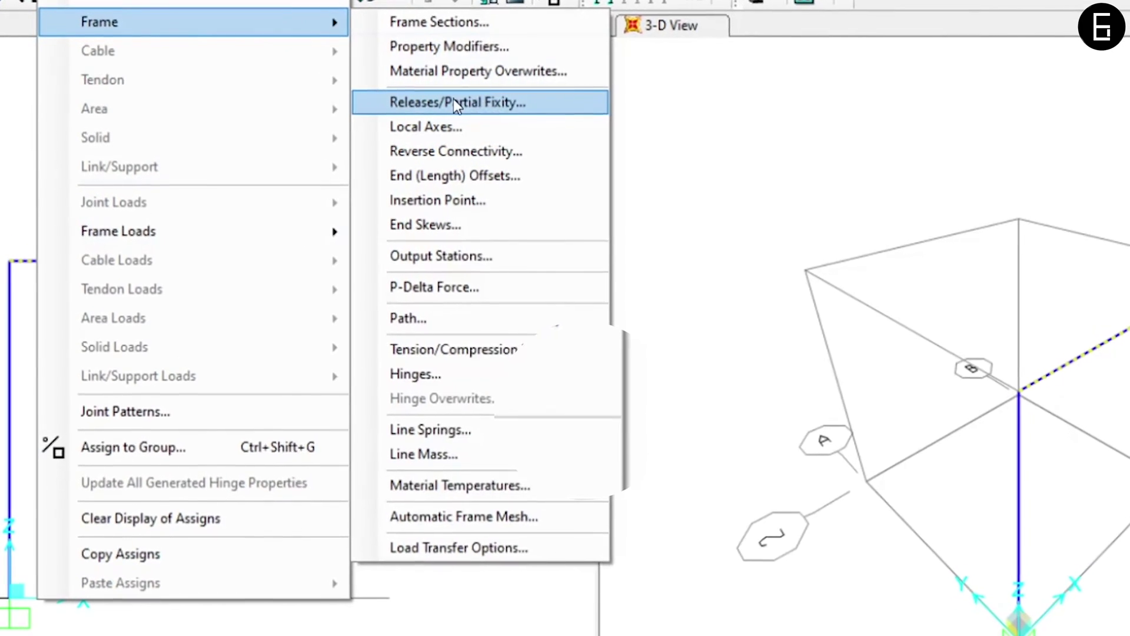
click(432, 104)
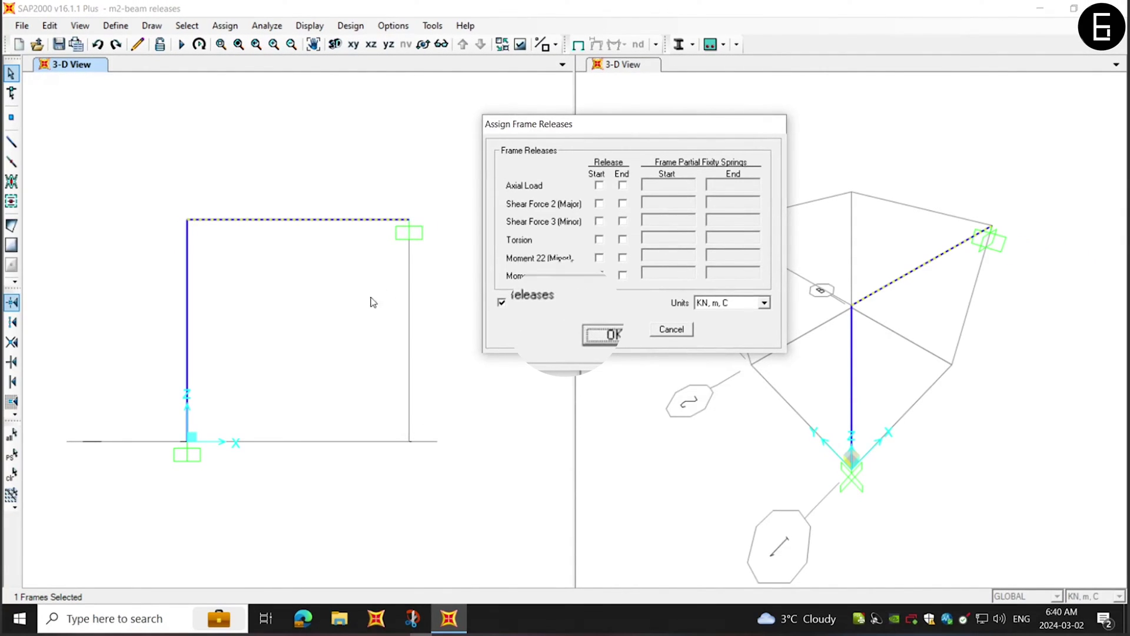
click(673, 330)
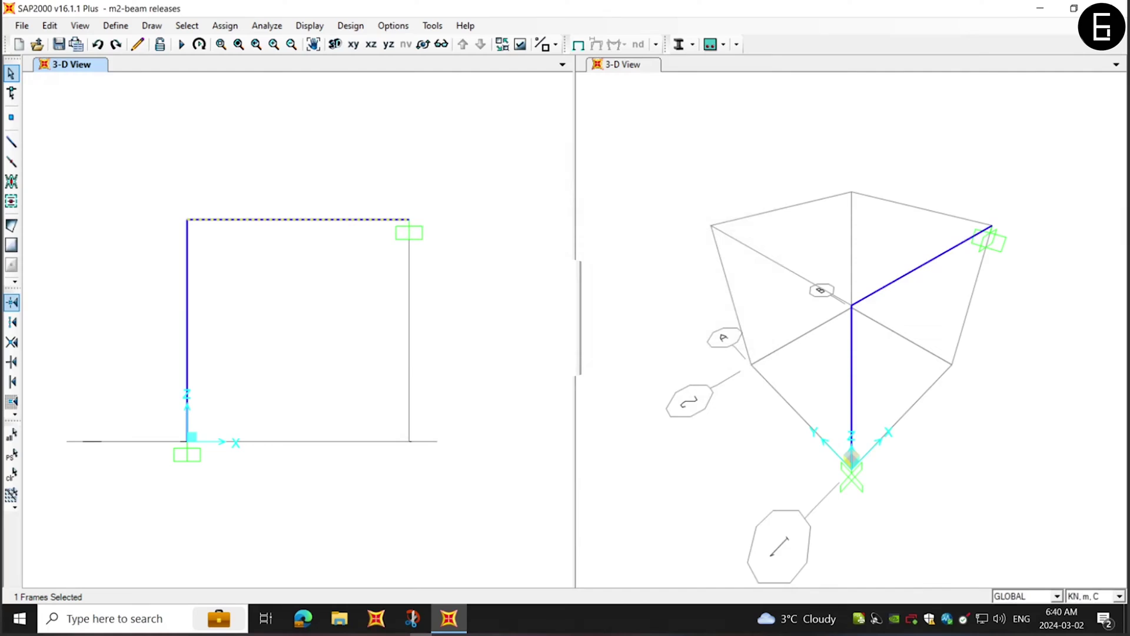
Turn on frame local axes in the view's display options
click(520, 44)
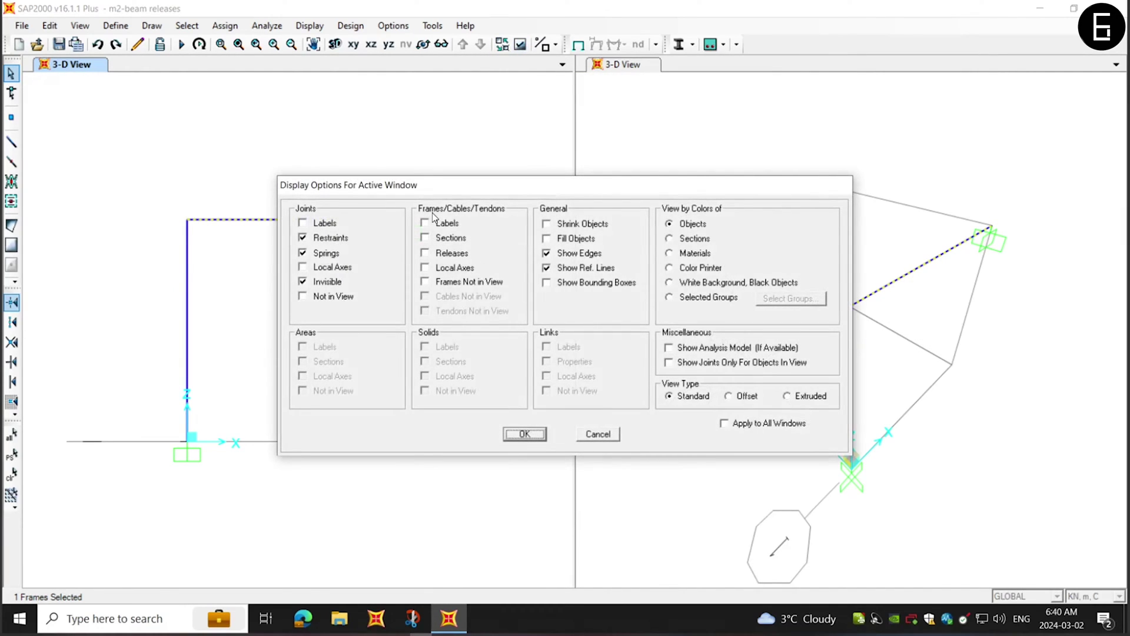
click(445, 271)
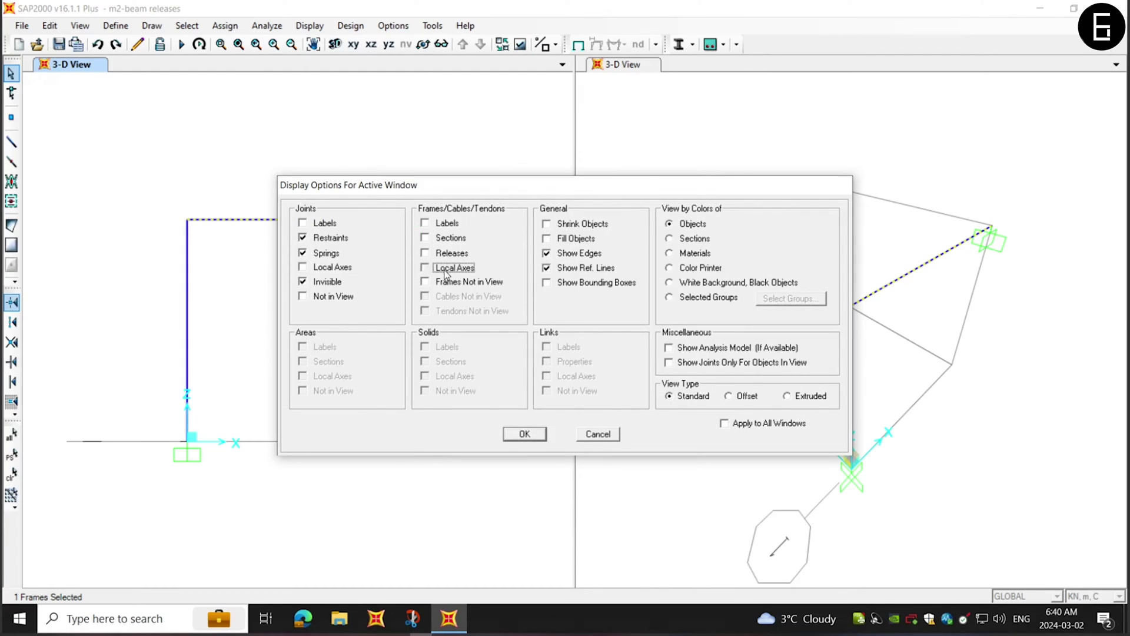
click(523, 434)
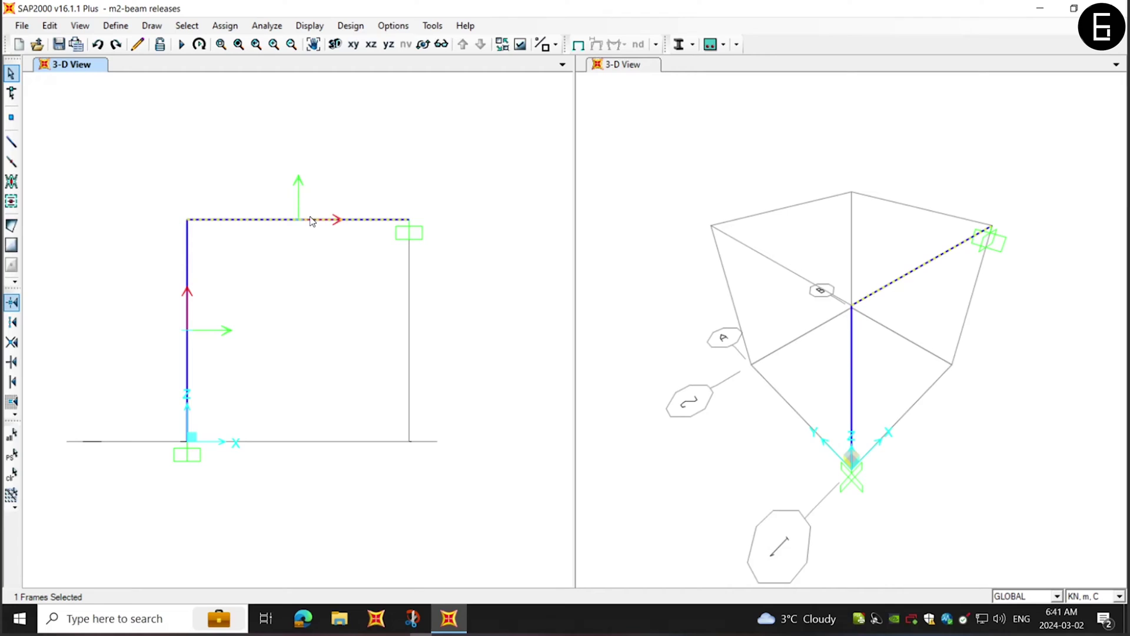
Release Moment 33 at the beam's start and rerun the analysis
click(224, 26)
mouse_move(236, 62)
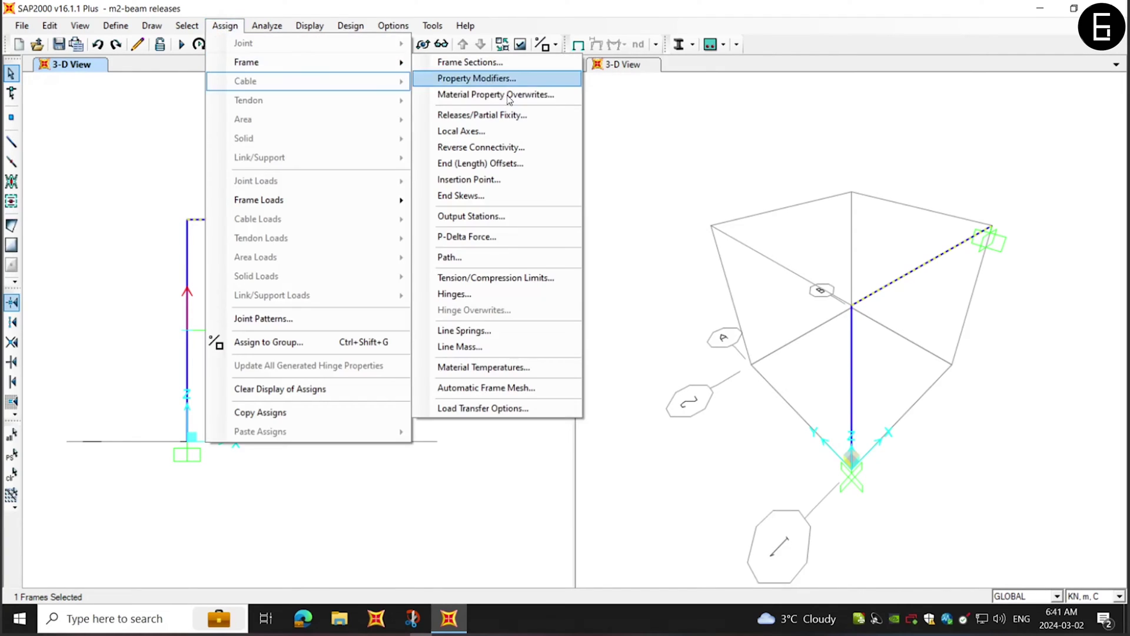
click(481, 116)
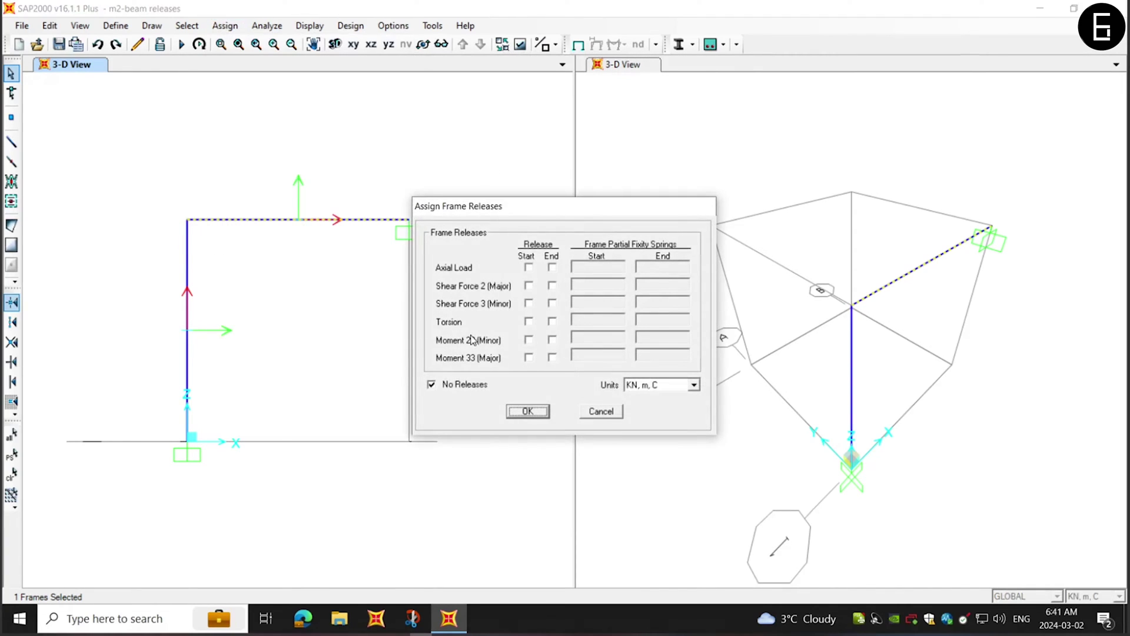
click(529, 358)
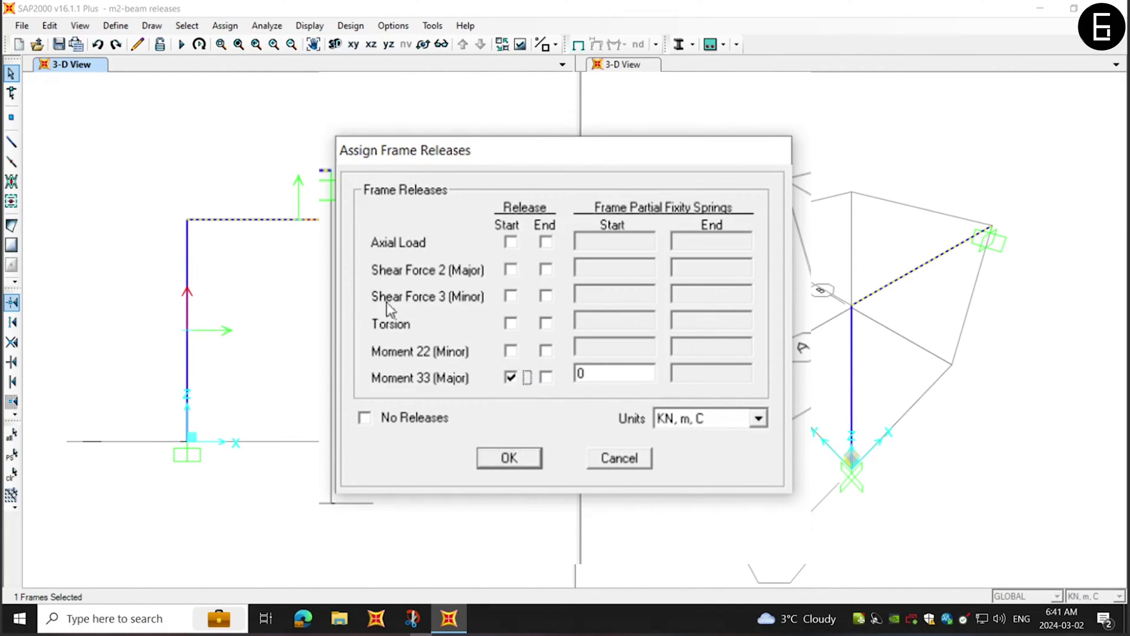
click(536, 410)
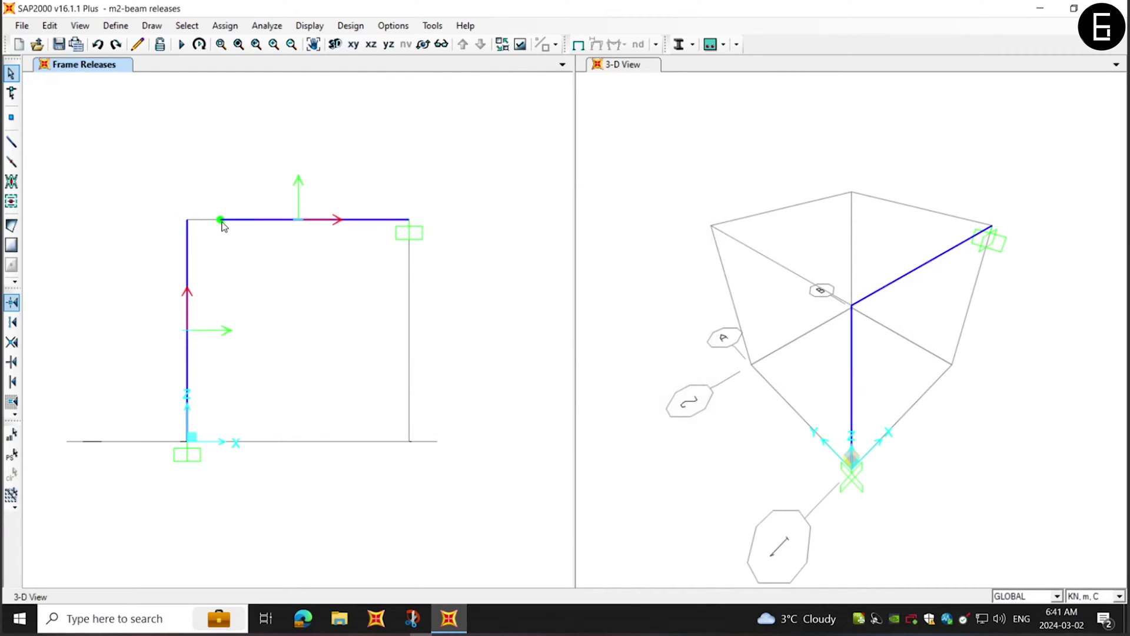
click(181, 44)
click(736, 394)
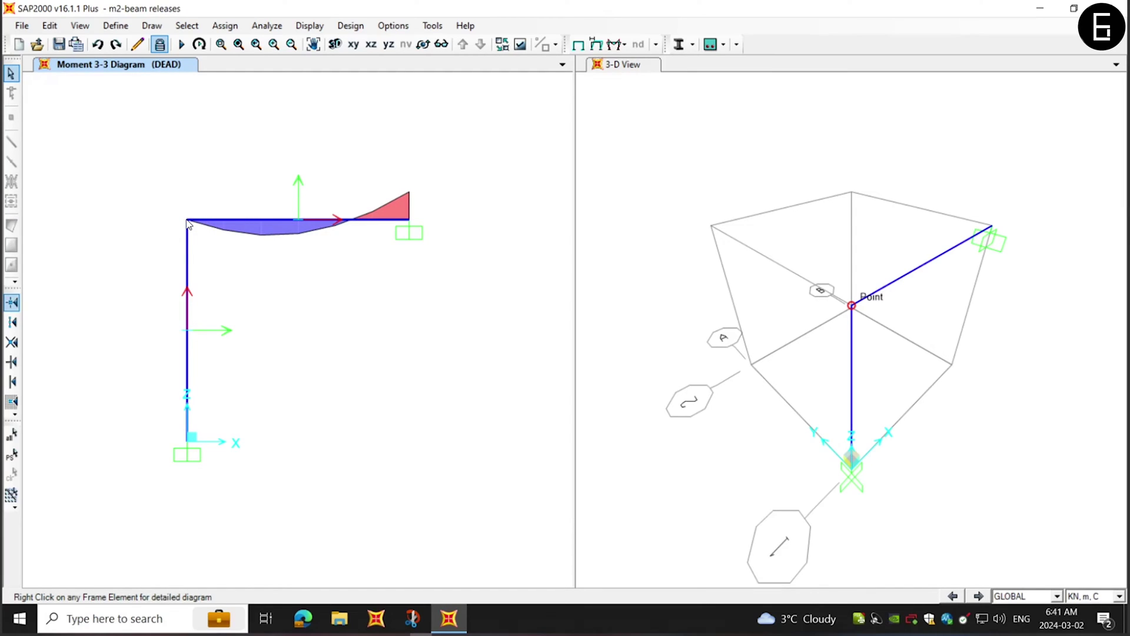
Read the beam's moments: about 0.015 at the released start and -0.361 at the far end
mouse_move(191, 222)
mouse_move(410, 222)
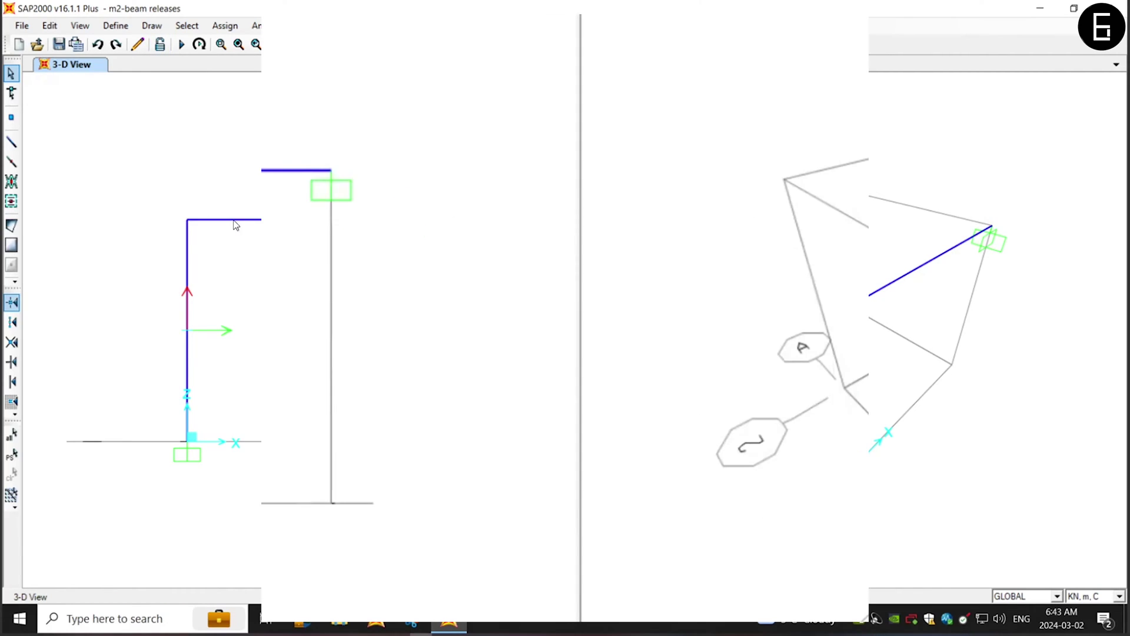
Enter a Moment 33 partial fixity spring of 1000 at the beam's start
click(234, 225)
click(234, 225)
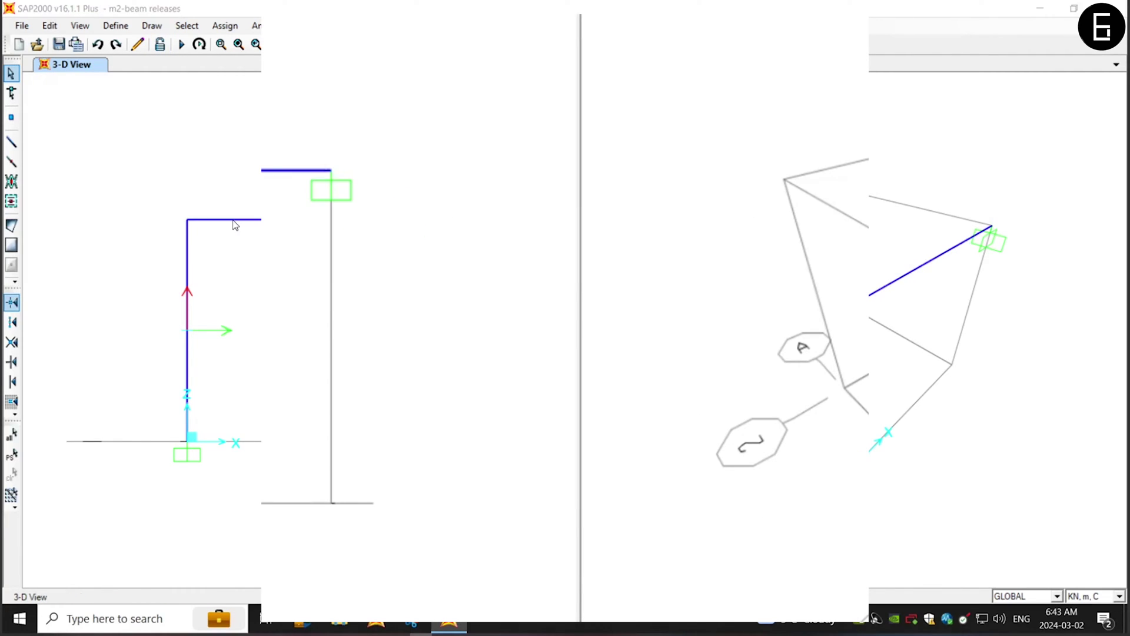
right_click(235, 225)
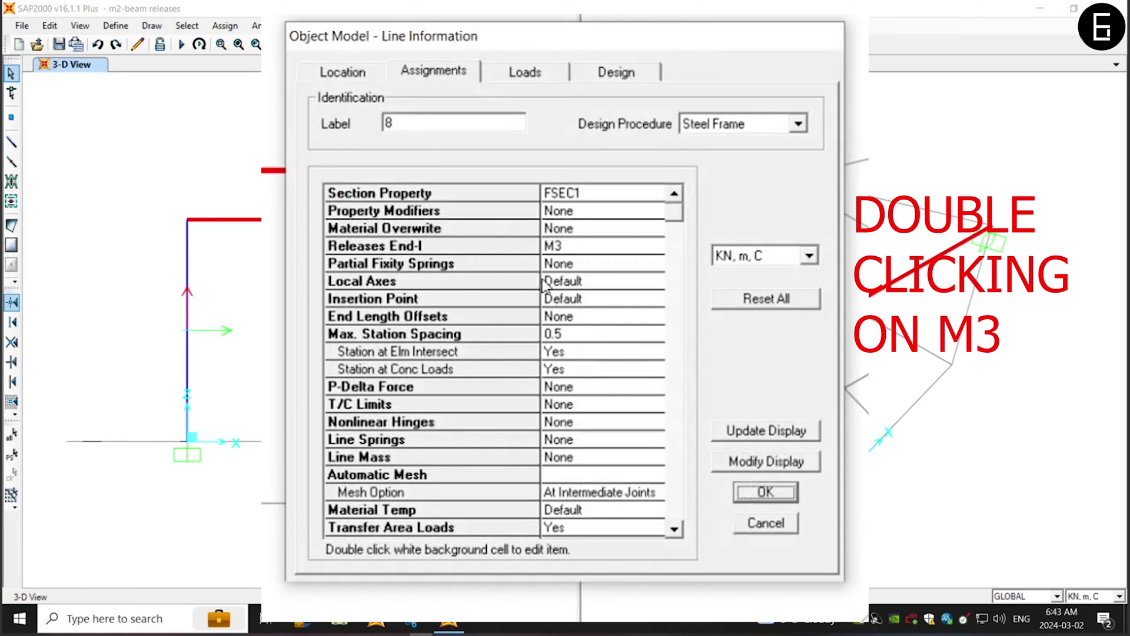
double_click(555, 246)
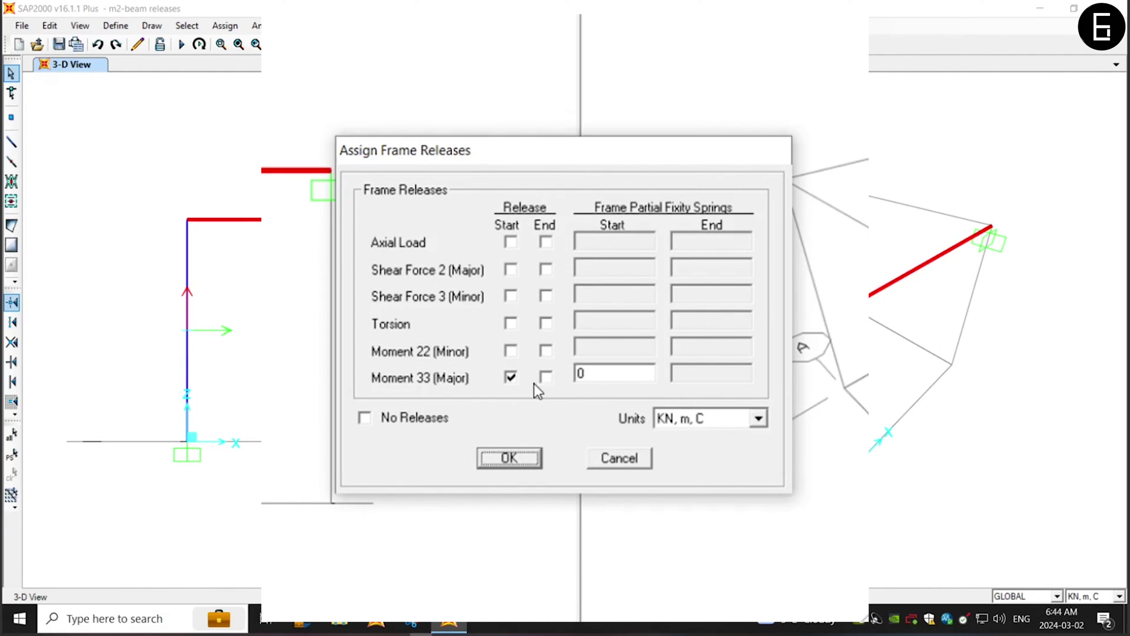
double_click(599, 380)
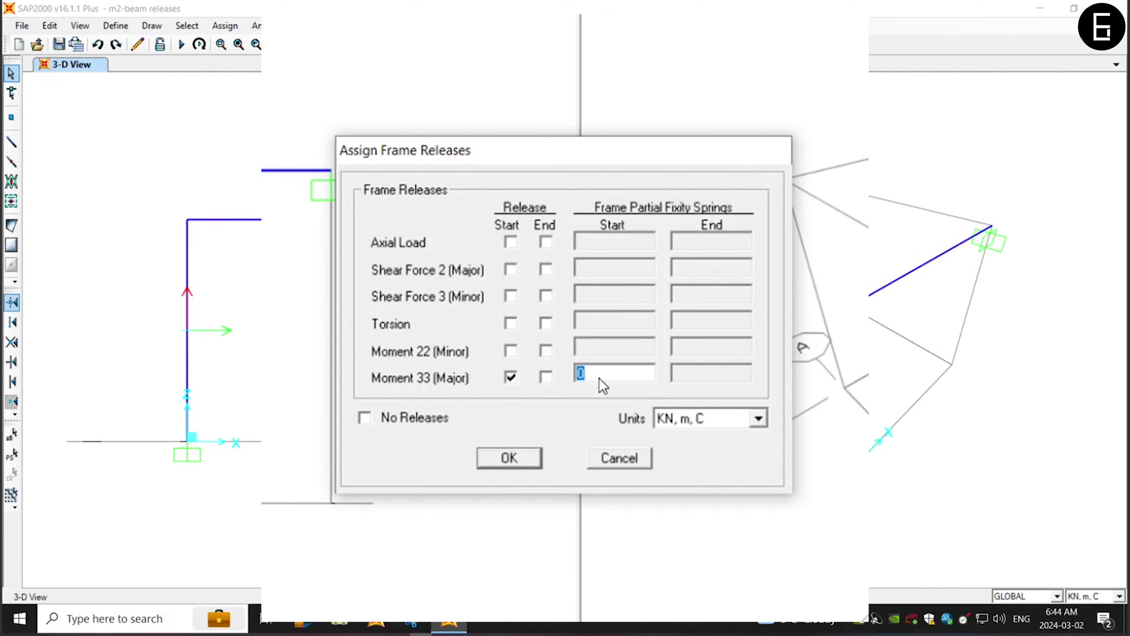
text(1000)
Confirm the 1000 M3 spring and rerun the analysis
click(525, 459)
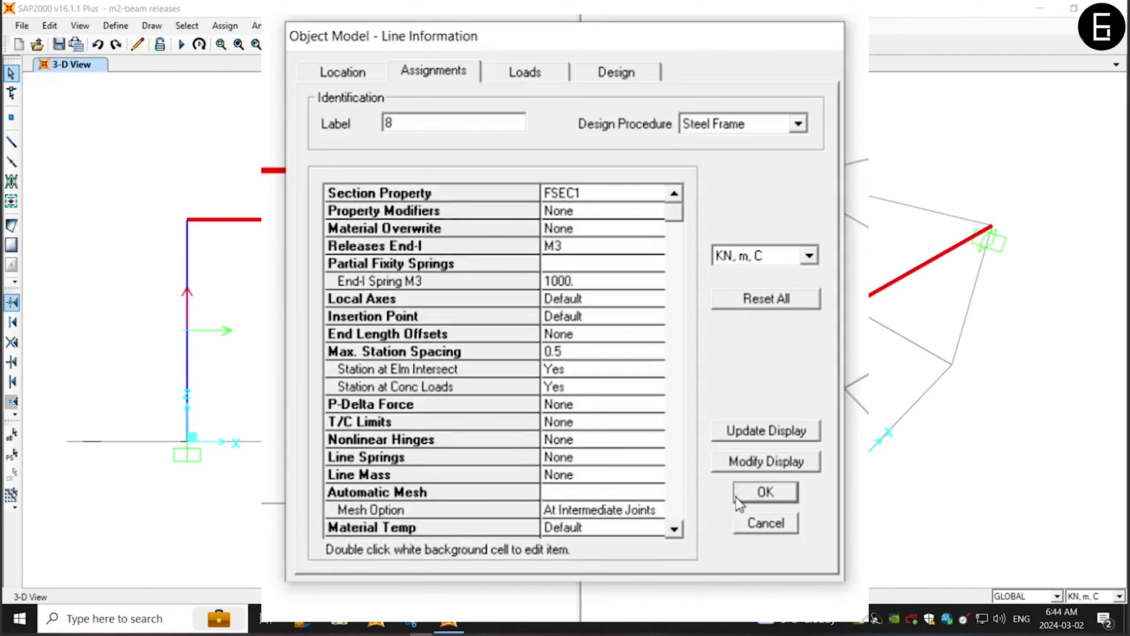
click(751, 493)
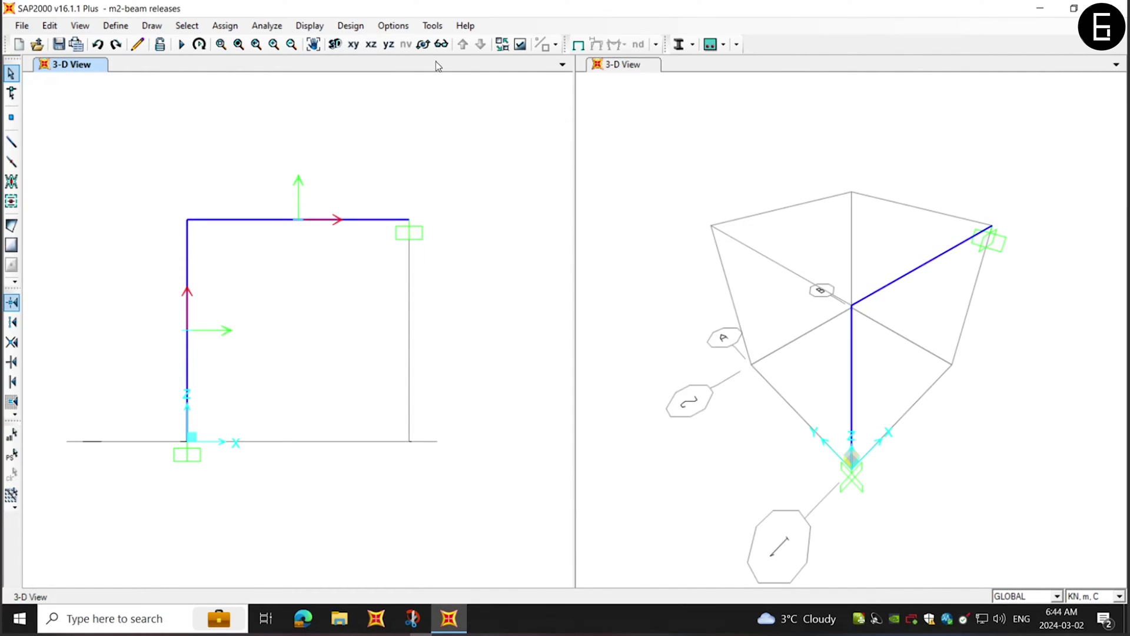
click(181, 47)
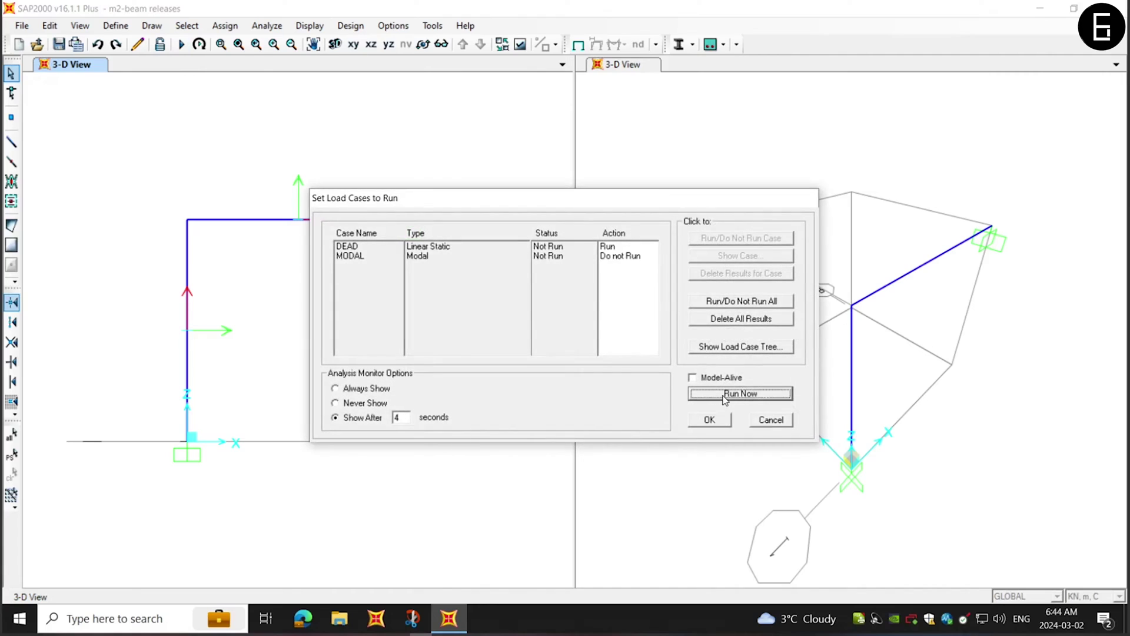
click(740, 393)
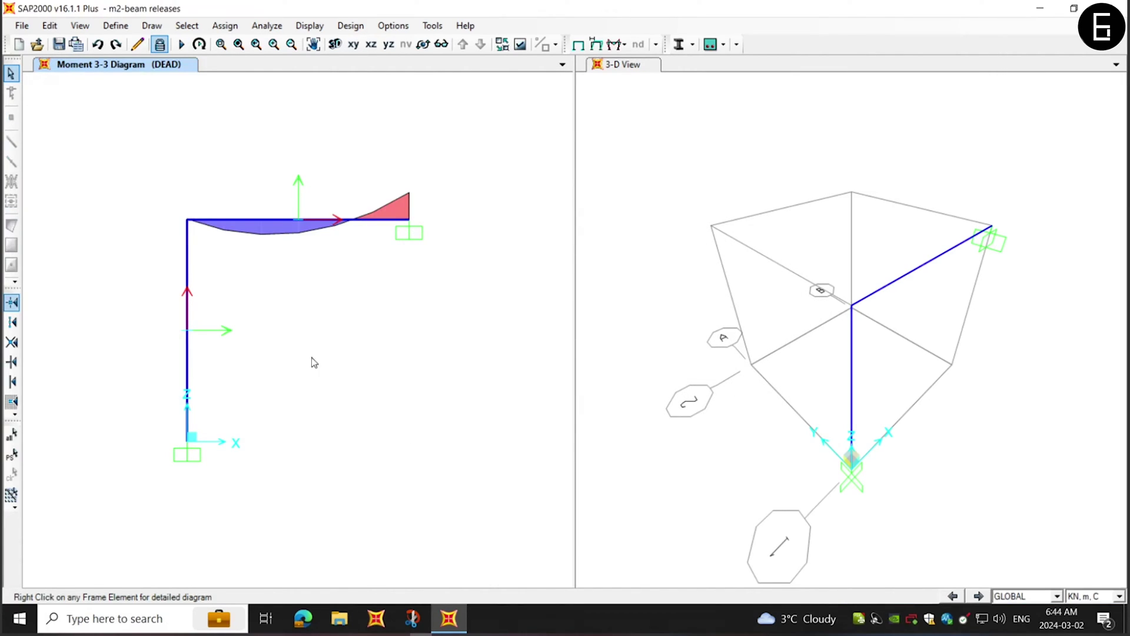
Read the beam's start moment of about -0.0122 kN·m from its detailed force diagram
click(227, 230)
right_click(226, 230)
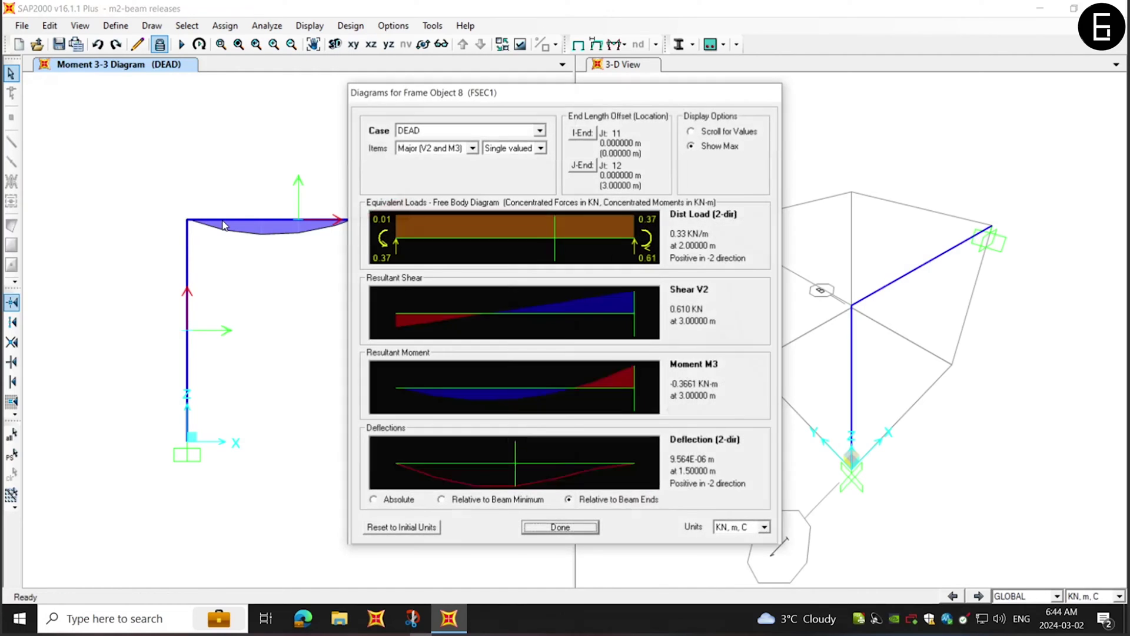
key(alt+s)
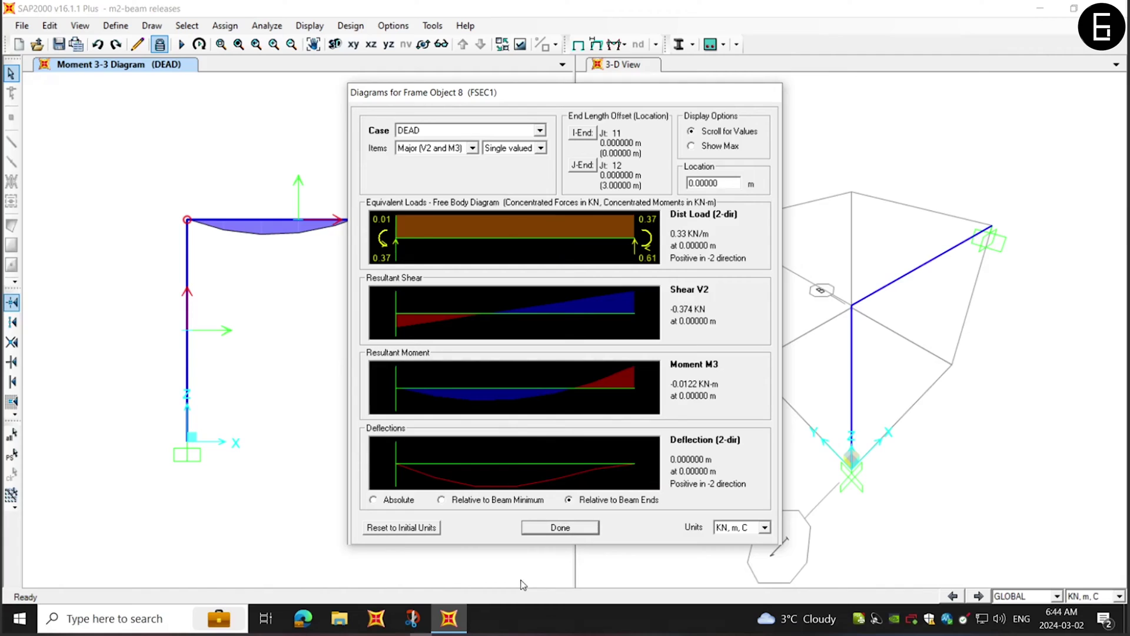
click(542, 531)
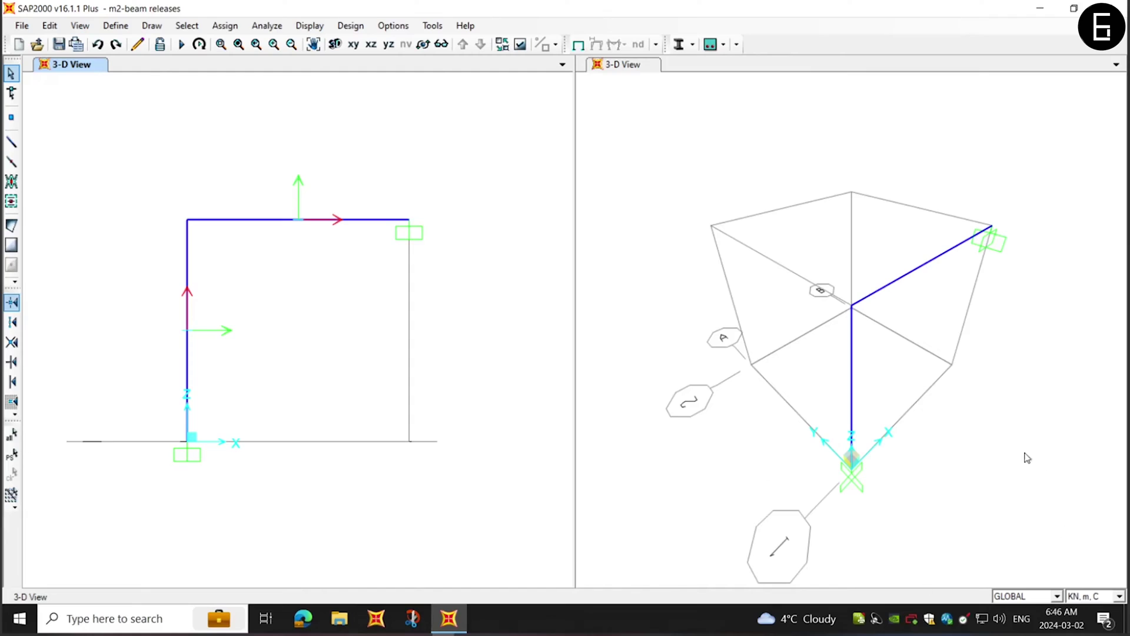
Set the beam's start Moment 33 partial-fixity spring to 100000 and list the load cases to run
right_click(257, 221)
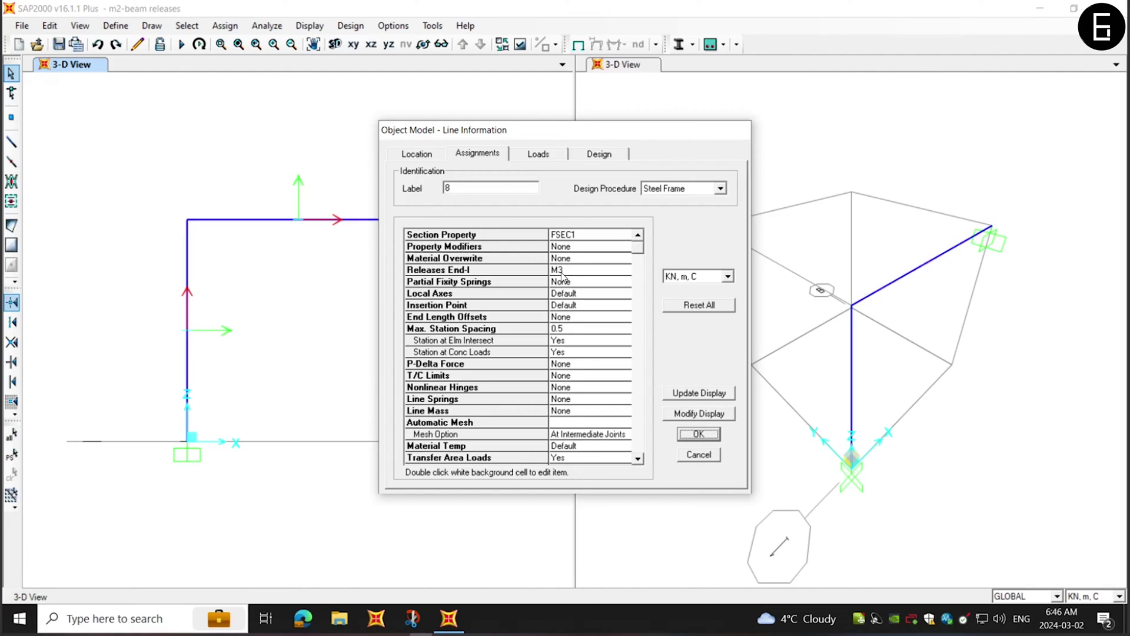
double_click(562, 274)
click(585, 357)
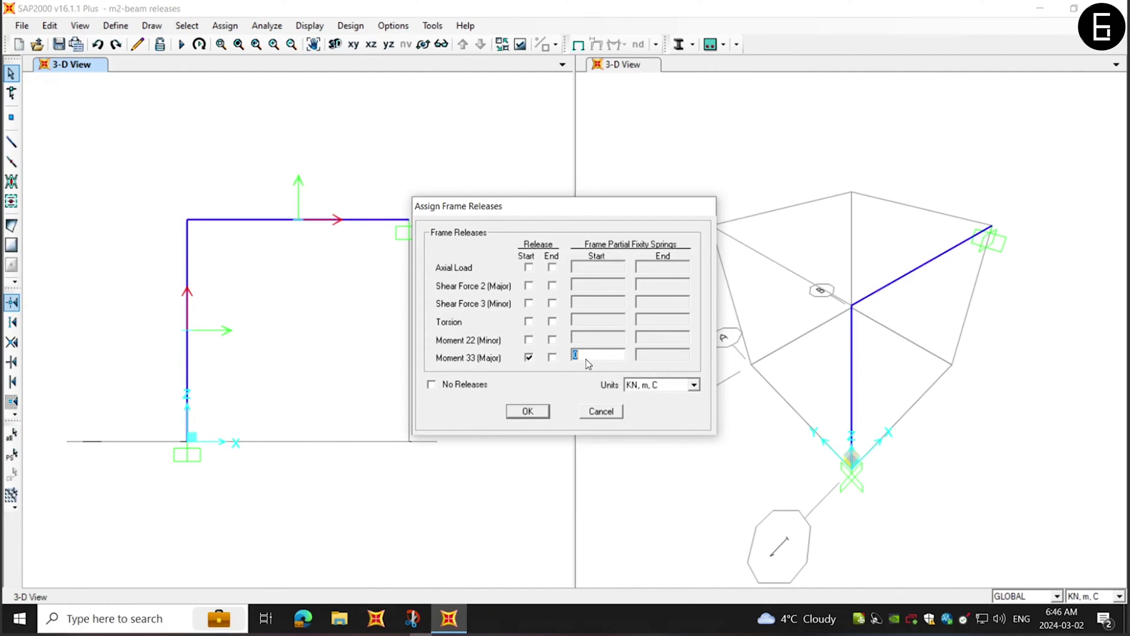
text(100000)
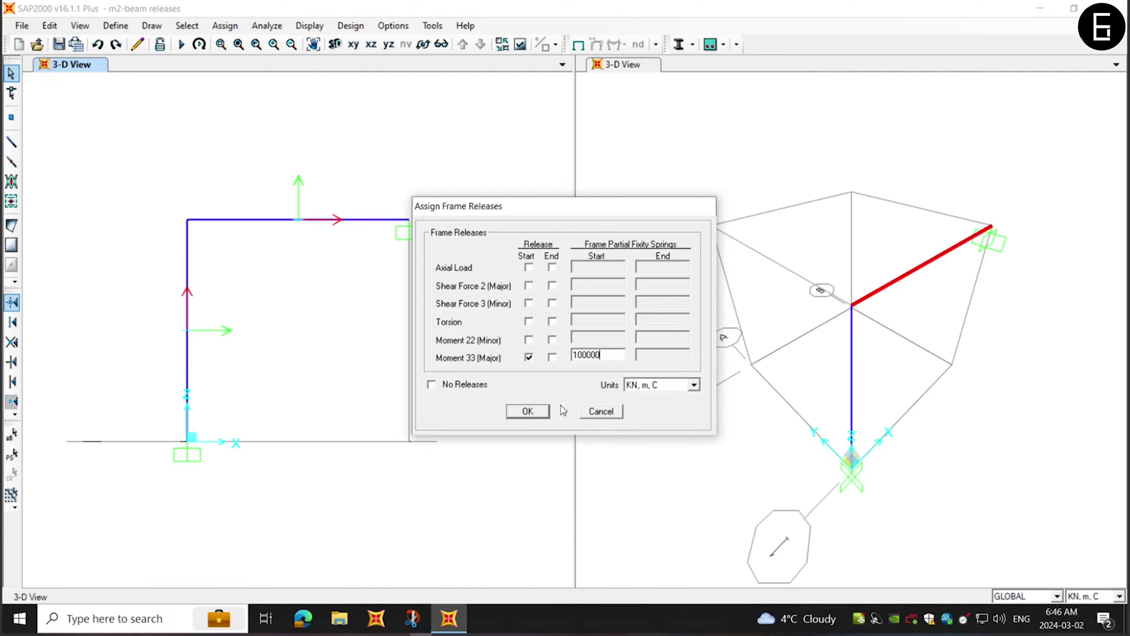
click(528, 411)
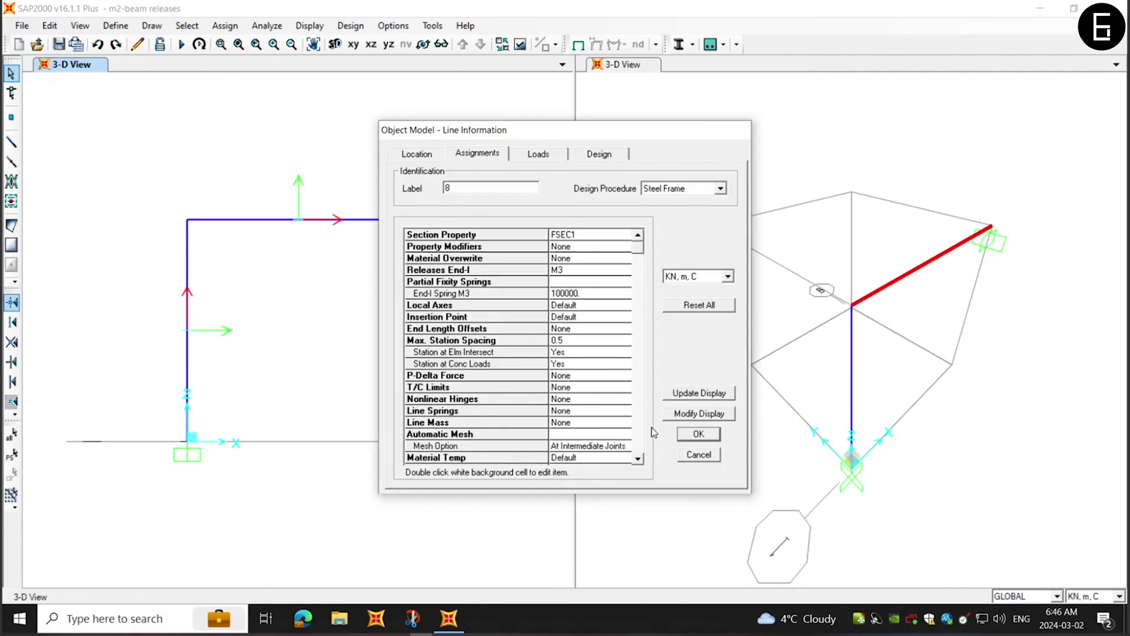
click(697, 435)
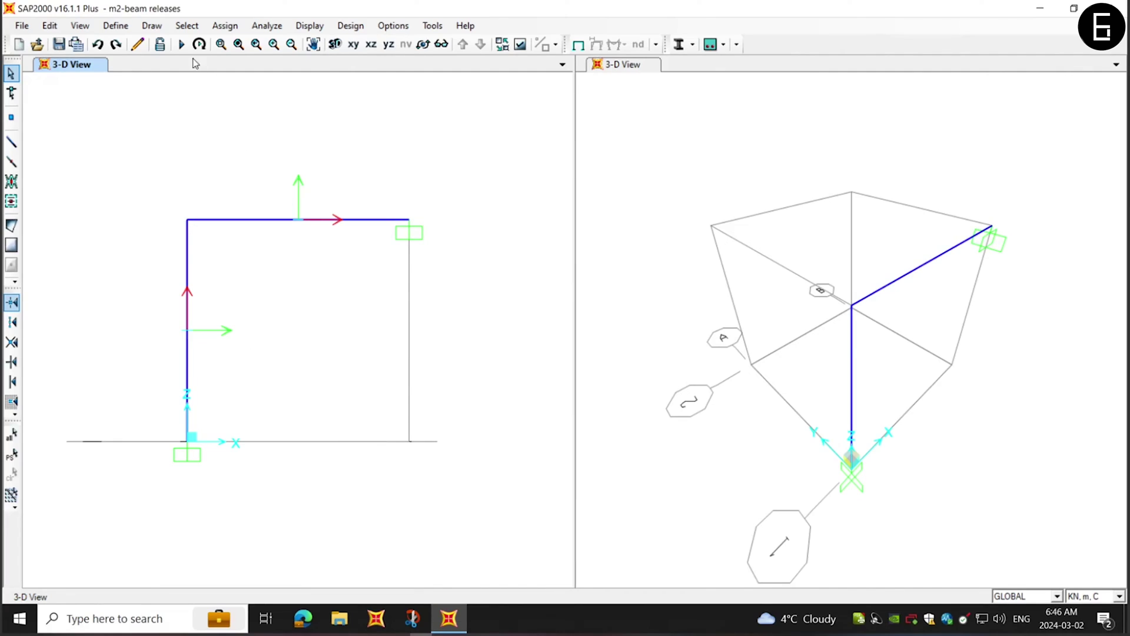
click(181, 44)
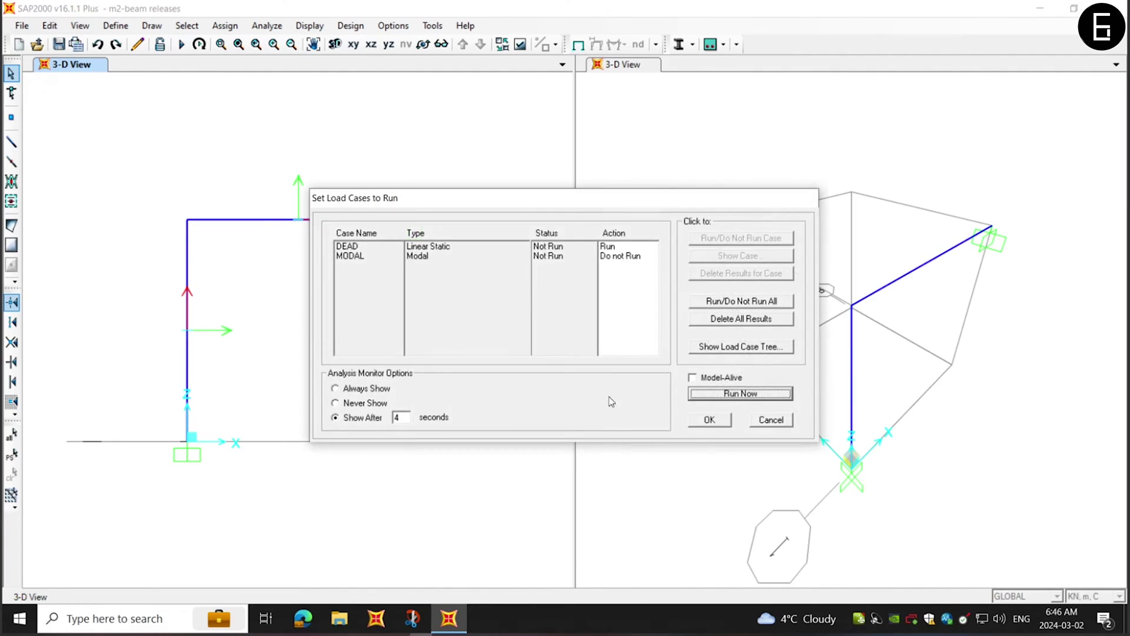
Run DEAD, read -0.1017 kN-m at the beam start, then request unlocking the model
click(708, 395)
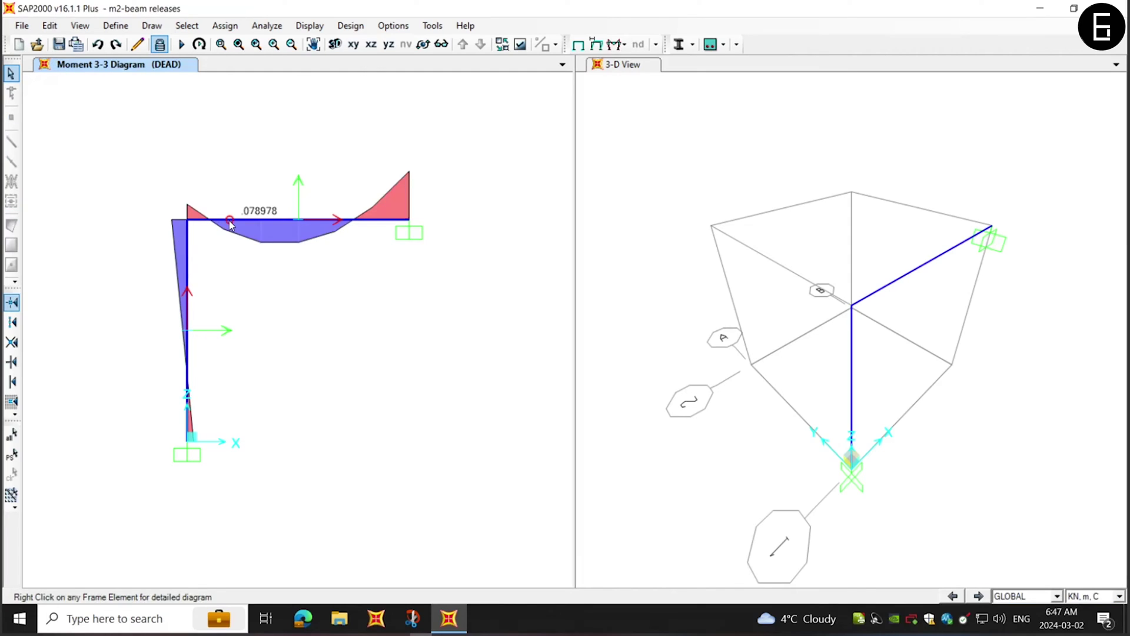
right_click(228, 221)
key(alt+s)
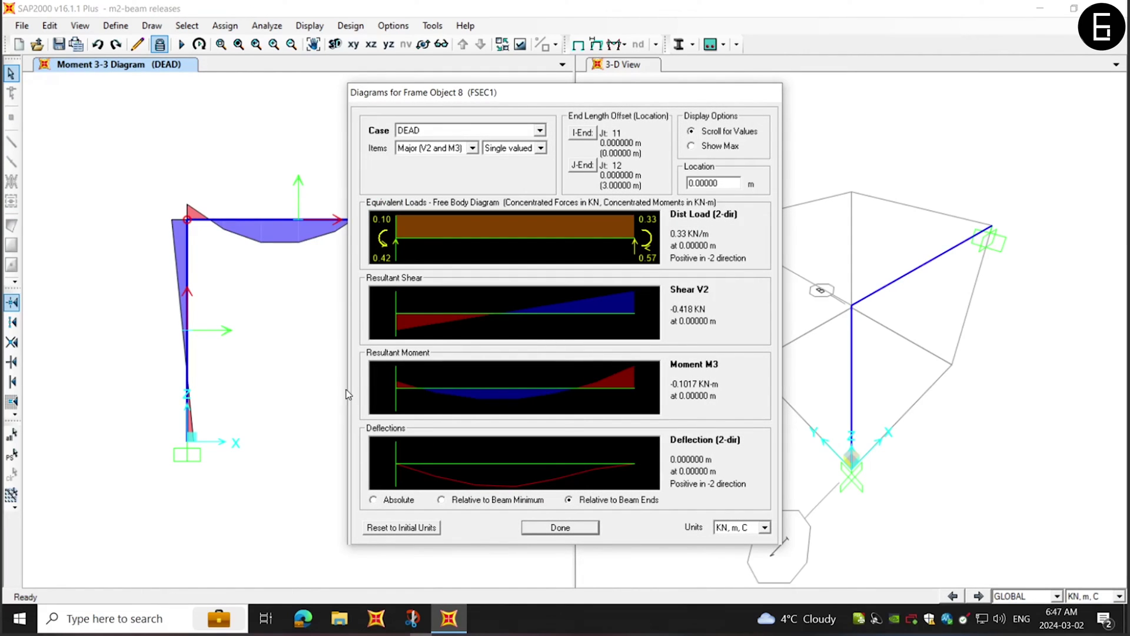
click(576, 532)
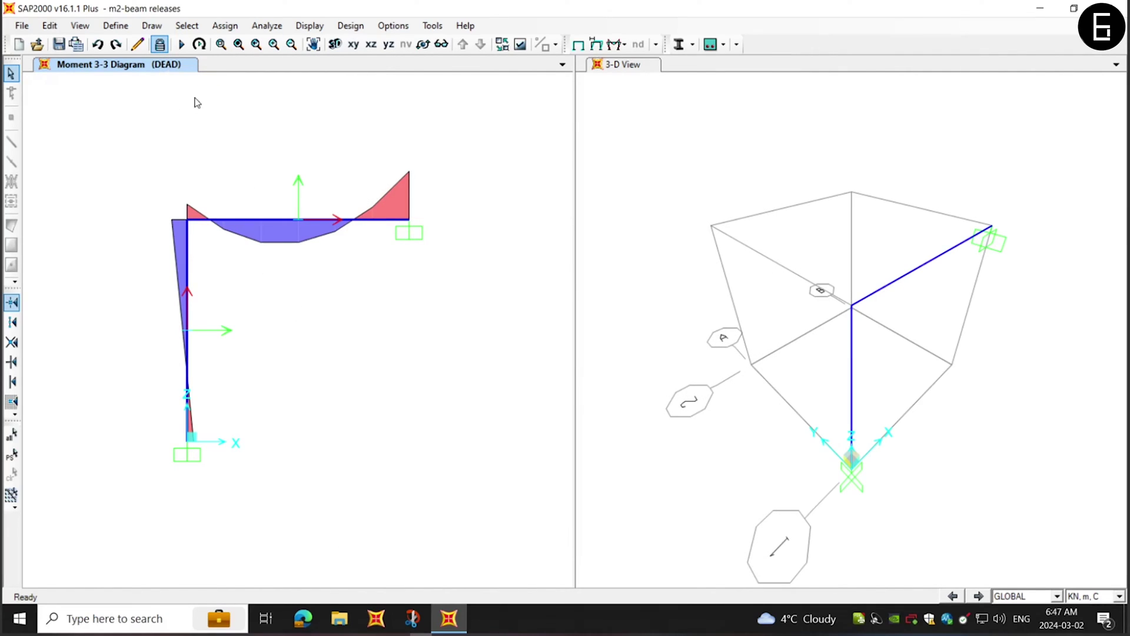
click(160, 44)
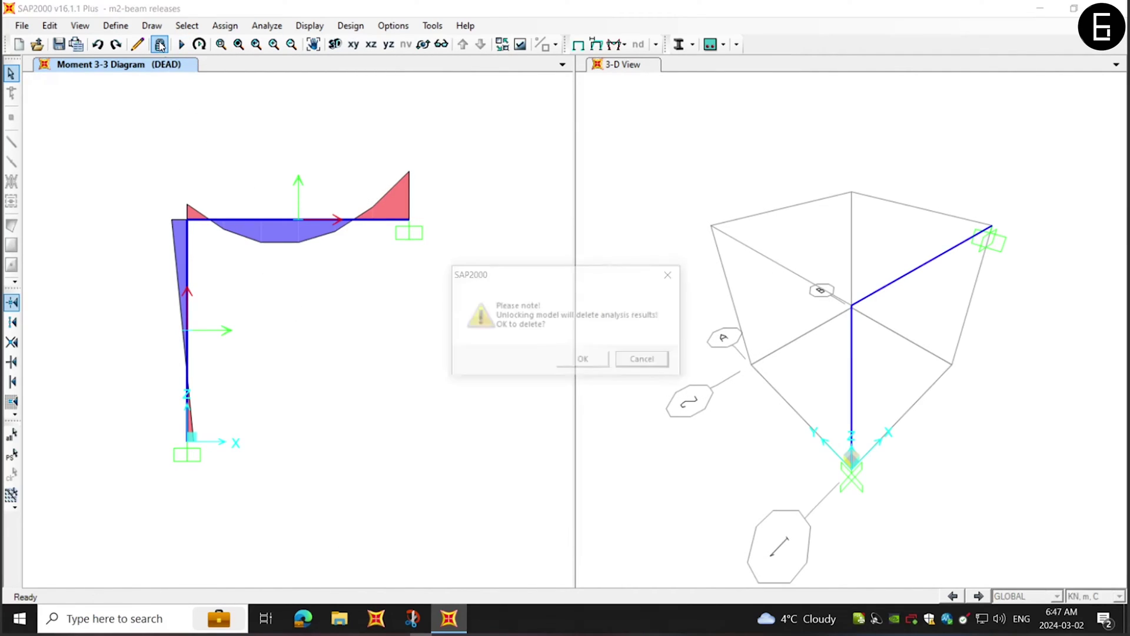
Delete results to unlock the model and give the top beam a V2 shear release at its start
click(584, 361)
right_click(221, 221)
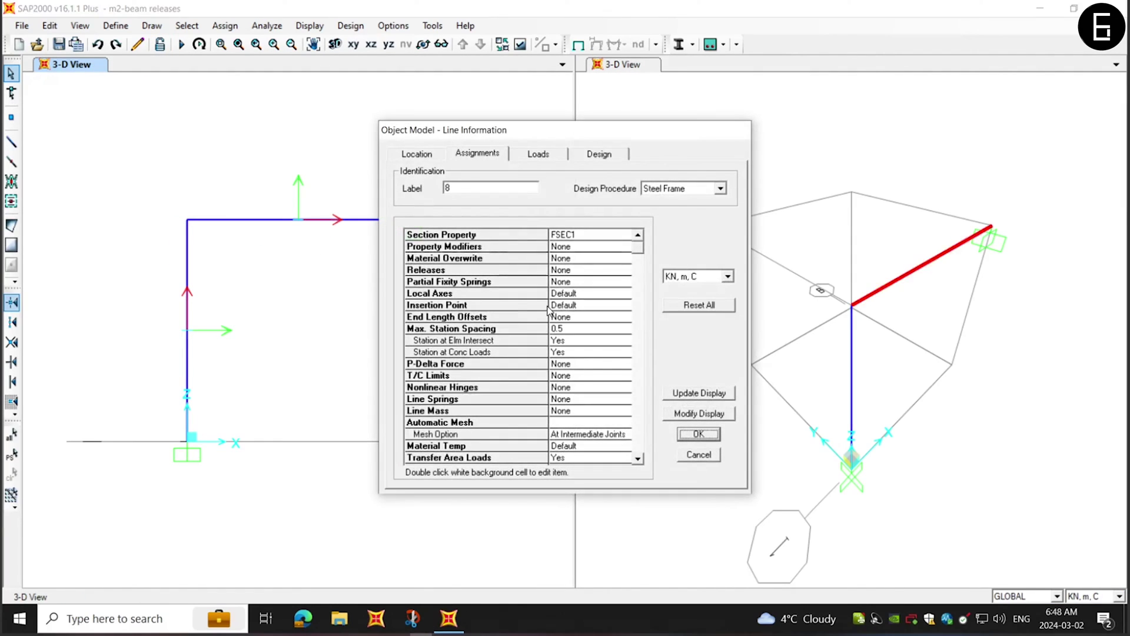
double_click(576, 271)
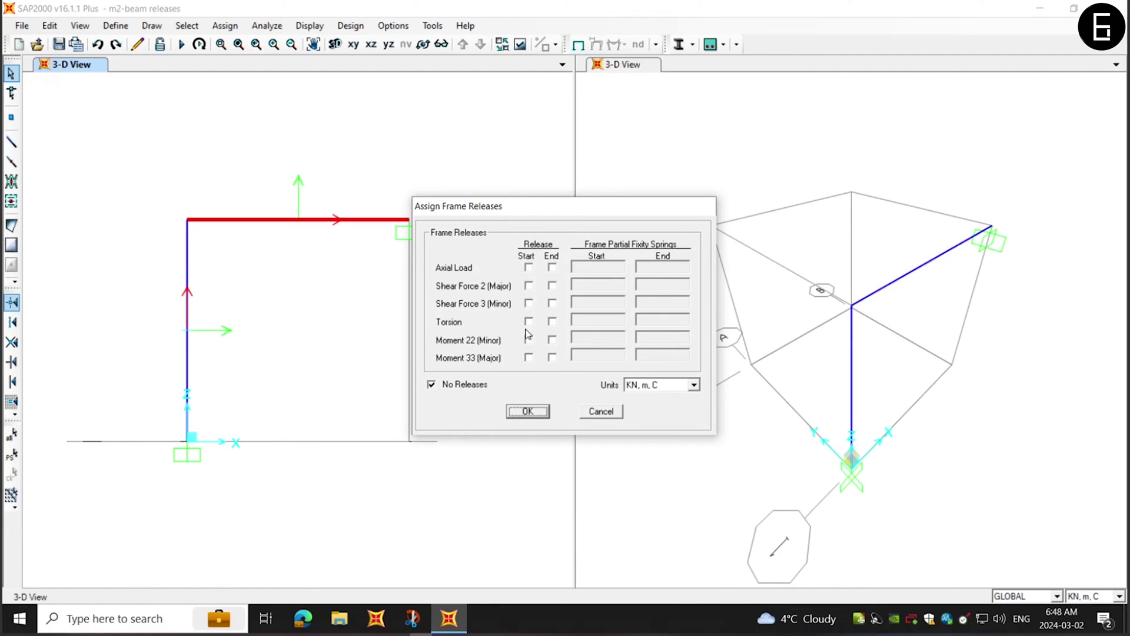
click(530, 286)
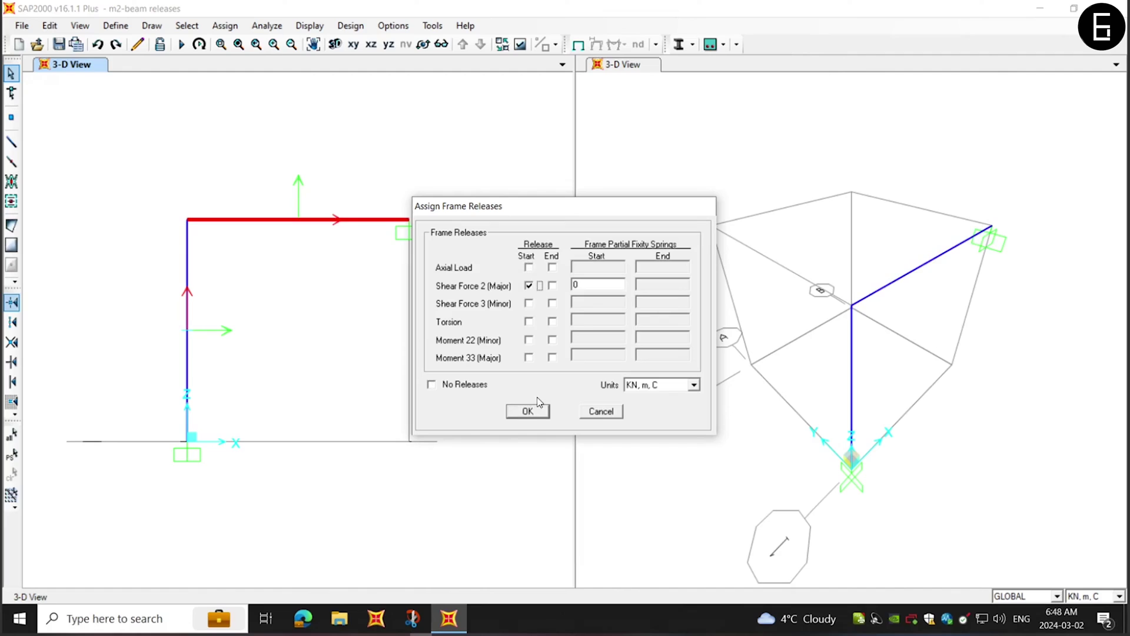
click(538, 413)
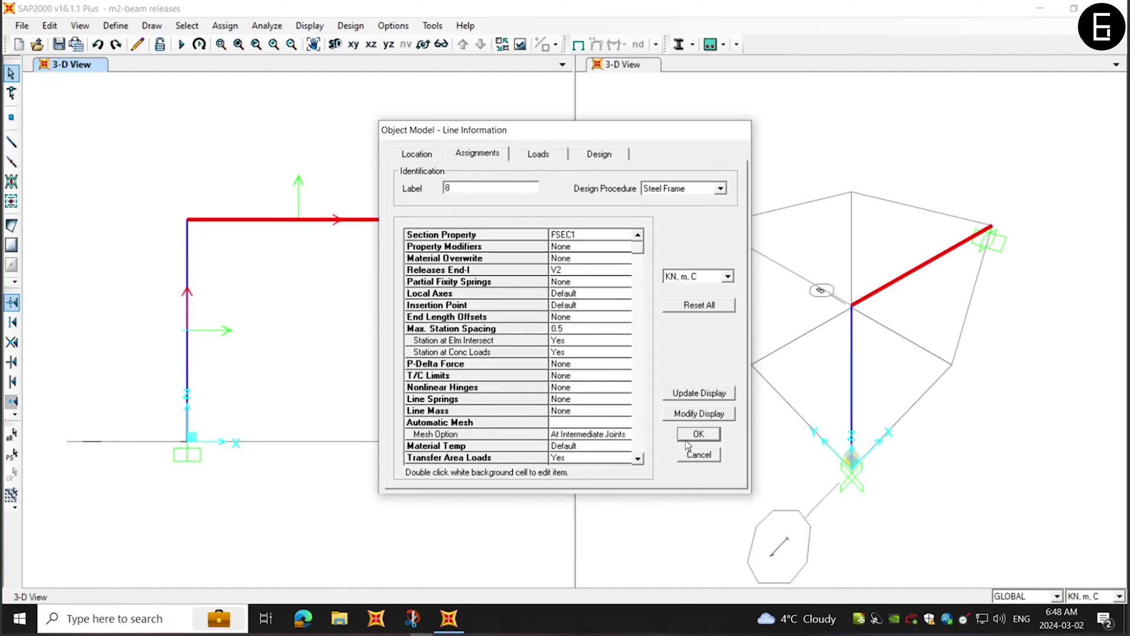
click(689, 436)
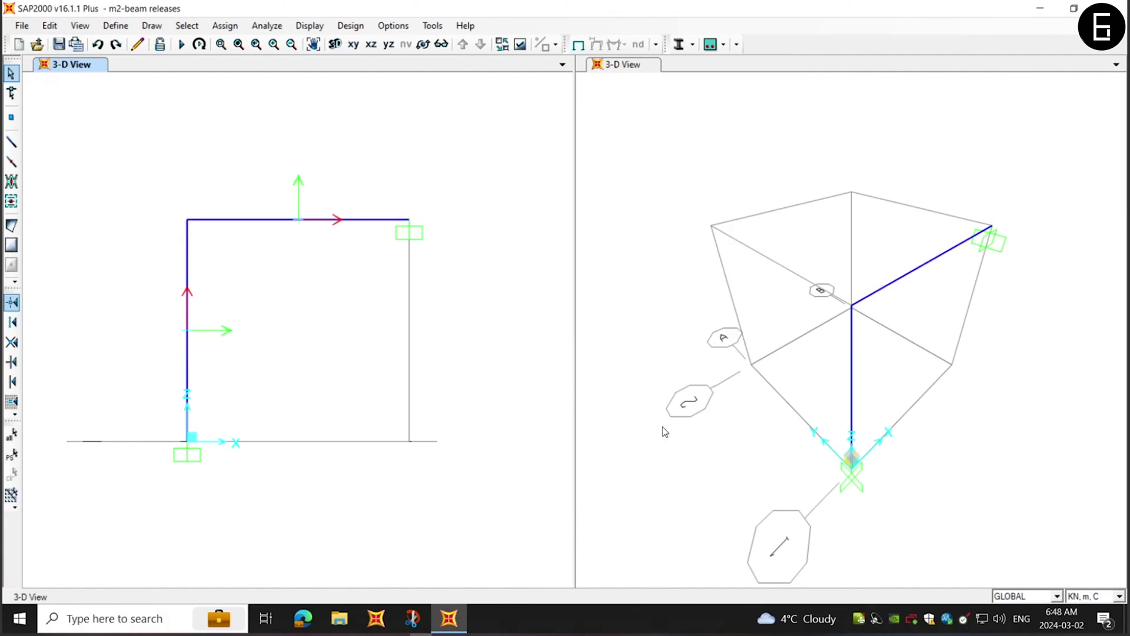
Rerun DEAD and check the beam start reads zero shear with 0.3862 kN·m moment
click(181, 44)
click(726, 396)
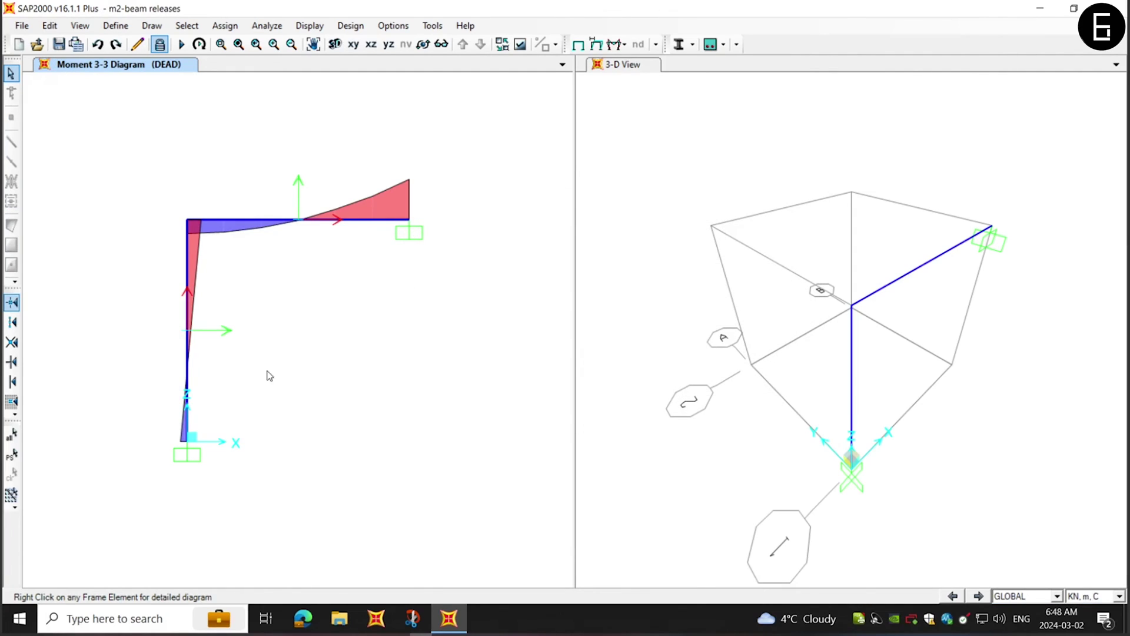
right_click(218, 224)
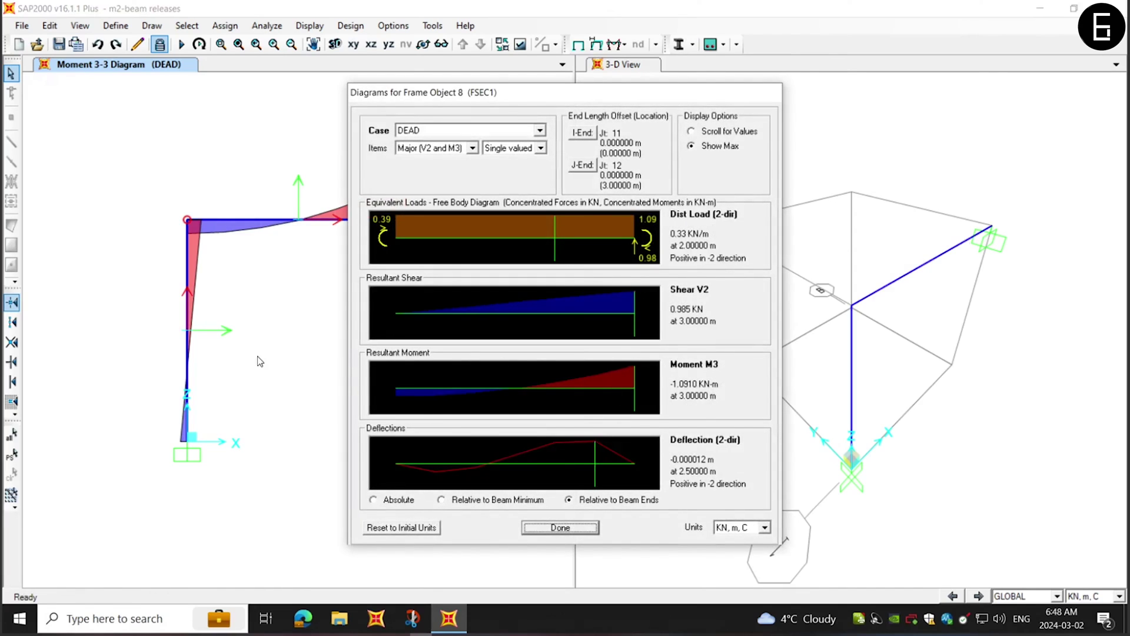
click(623, 380)
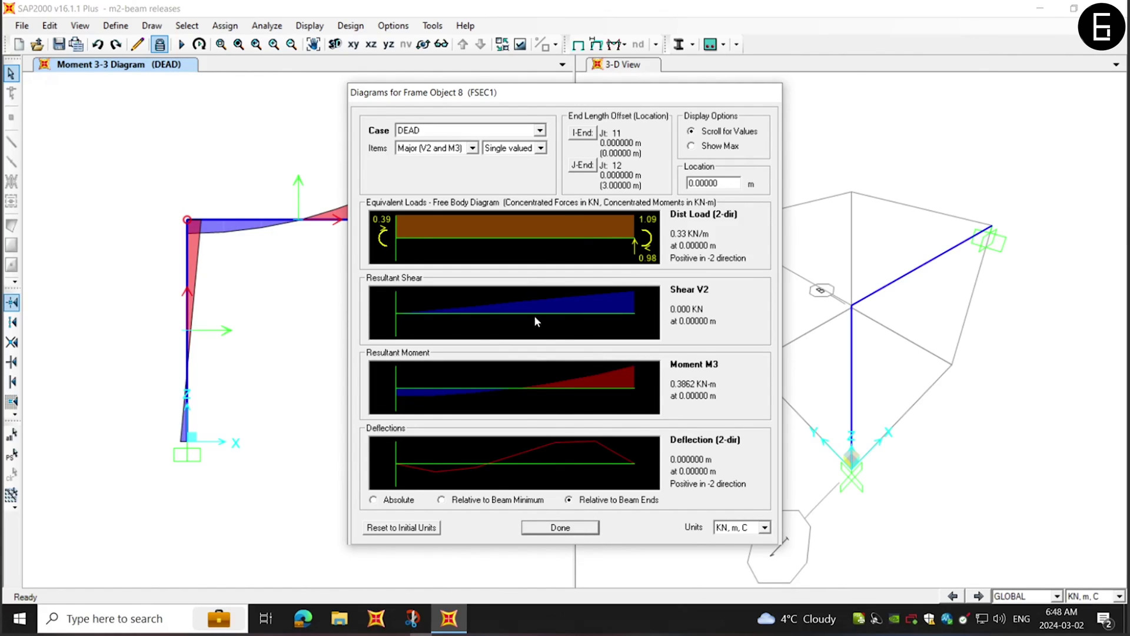
click(560, 526)
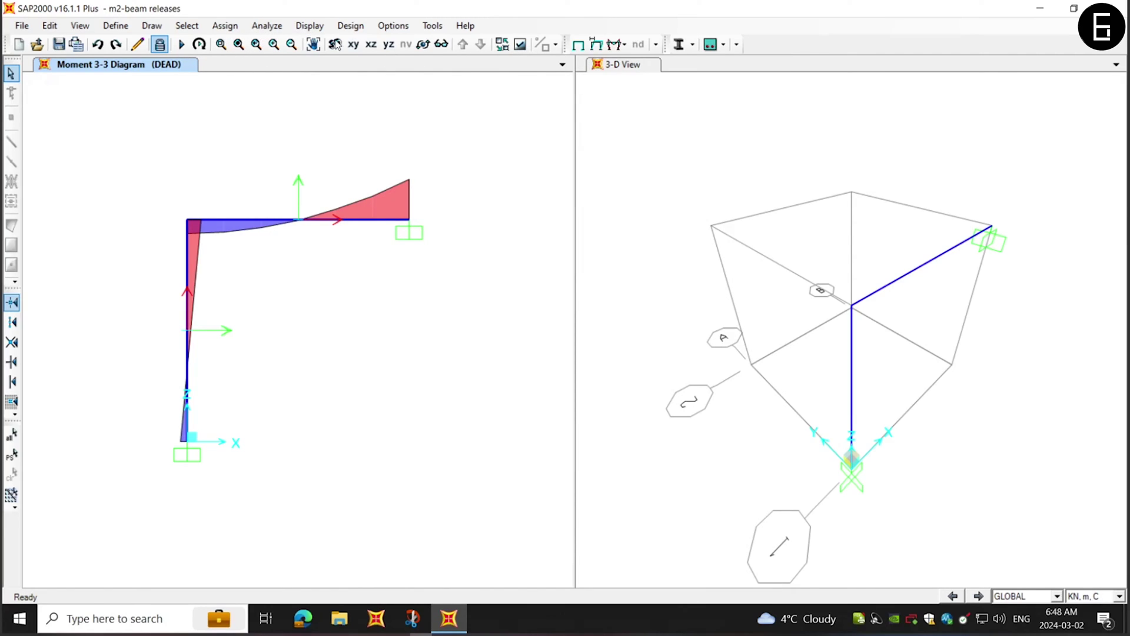
Display the DEAD Shear 2-2 force diagram for the frame members
click(615, 45)
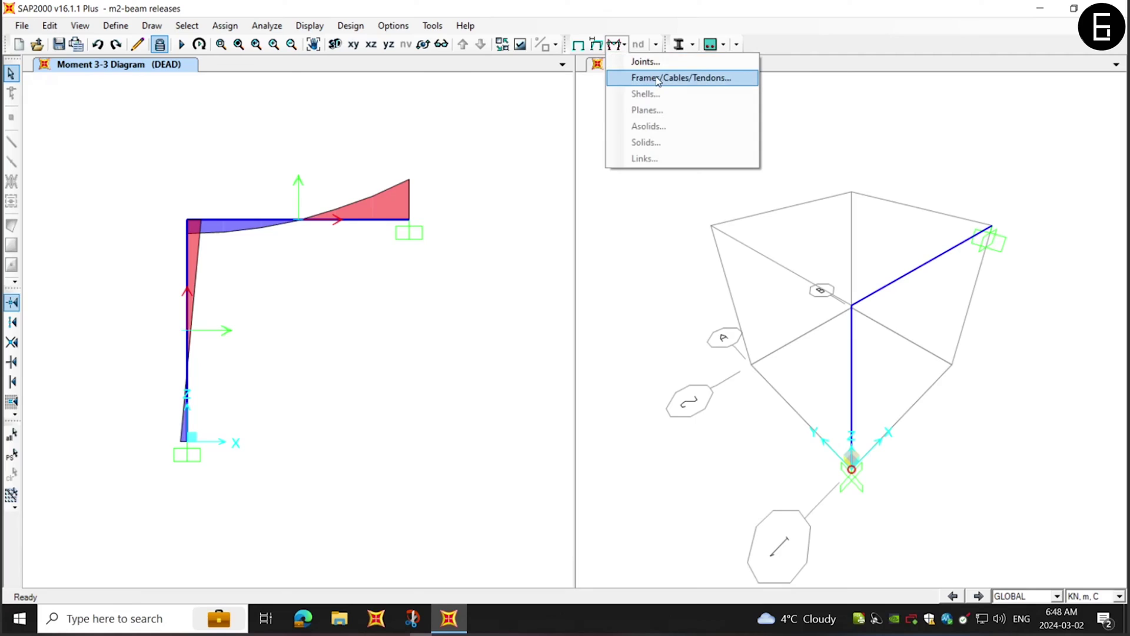
click(658, 78)
click(498, 349)
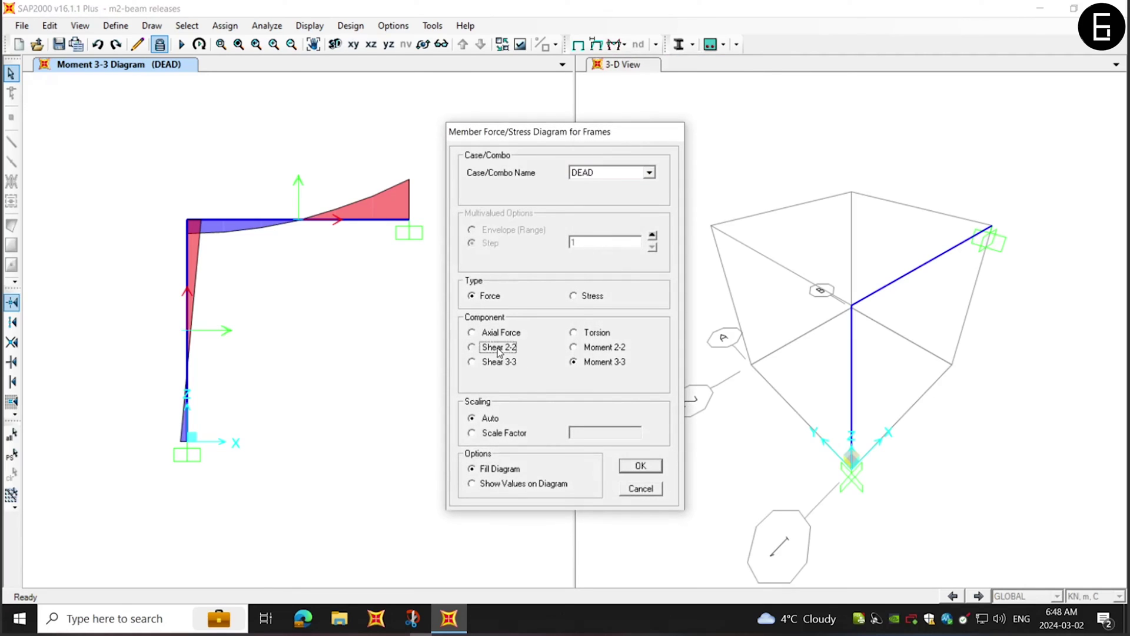
click(626, 464)
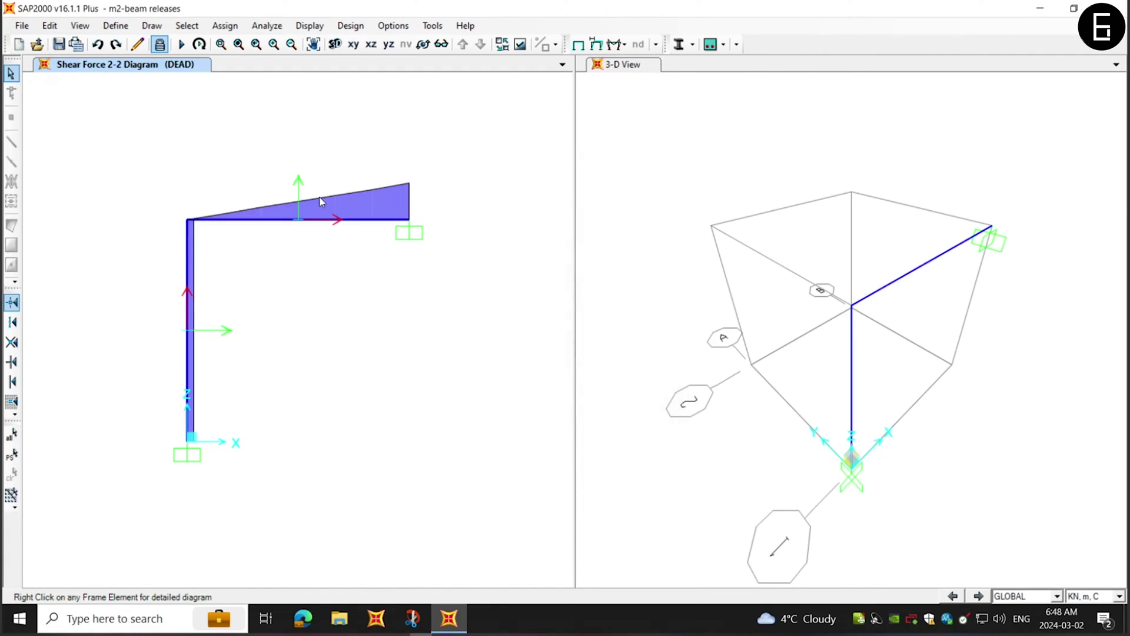
Unlock the model, deleting the analysis results, and rerun the analysis with F5
click(159, 45)
click(595, 362)
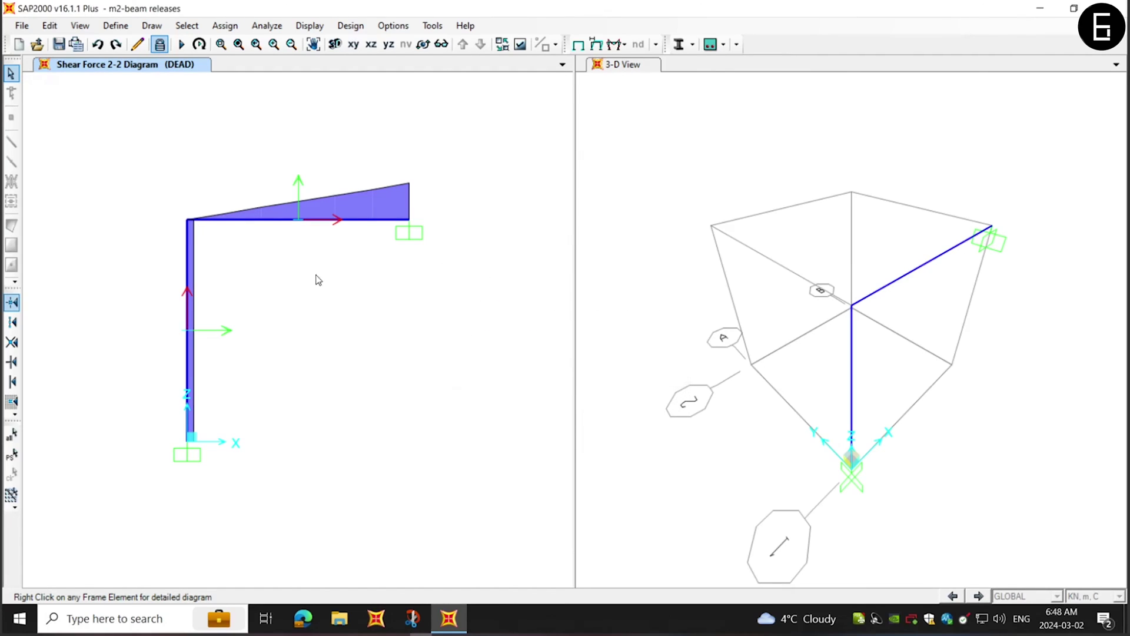
click(283, 222)
key(F5)
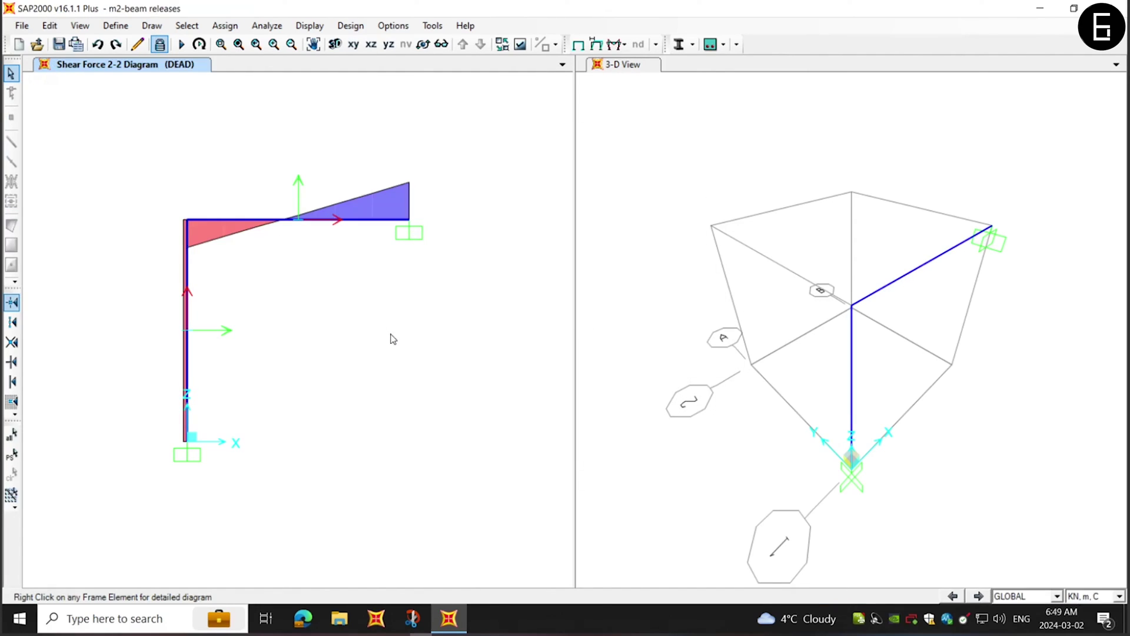
right_click(228, 221)
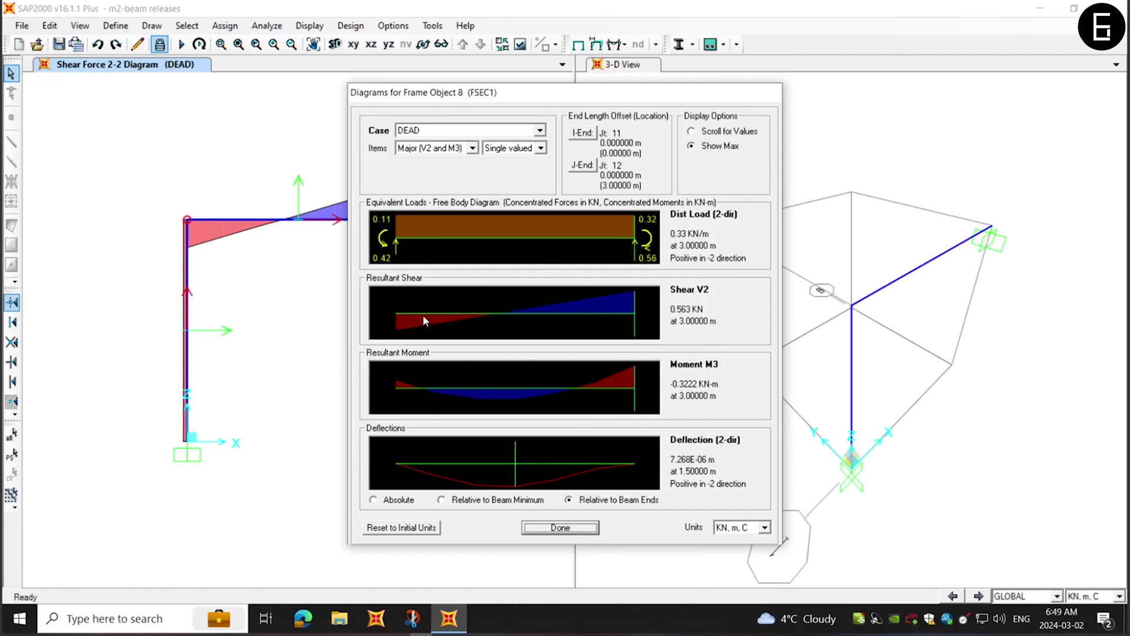
click(691, 131)
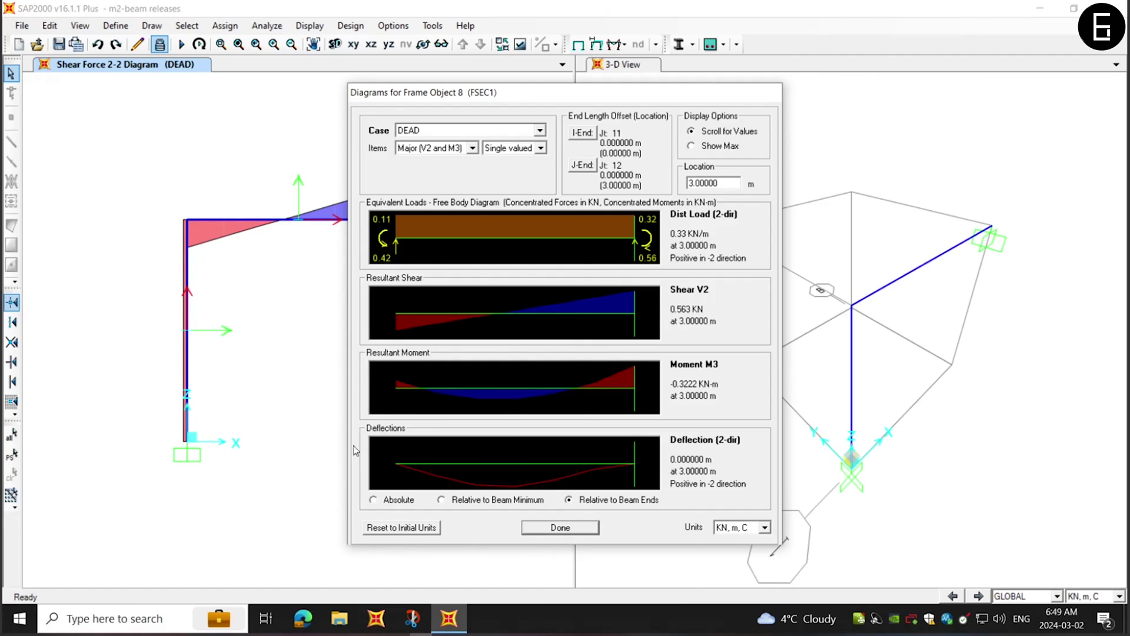
click(552, 530)
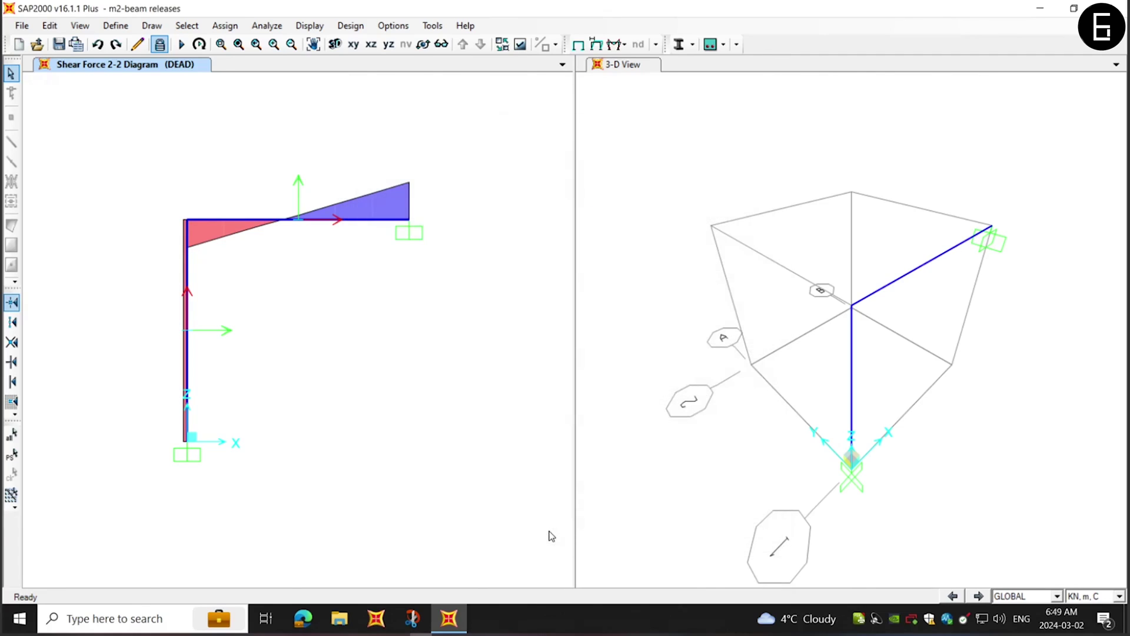